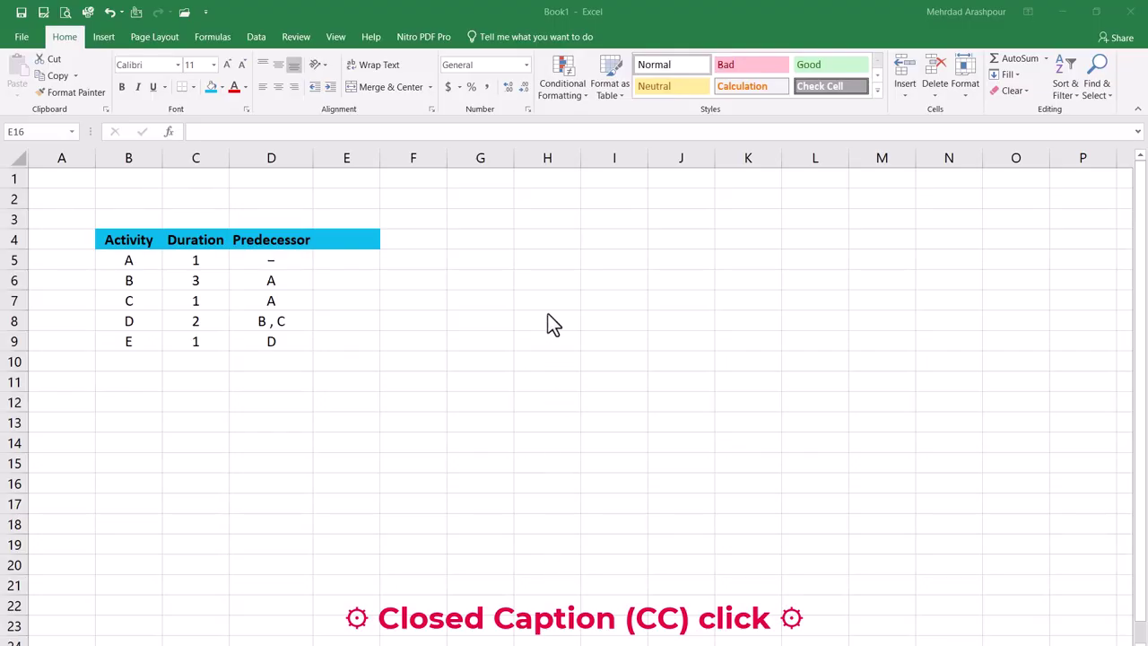
Insert a trial empty 3-D stacked bar chart, then delete it
left_click(544, 242)
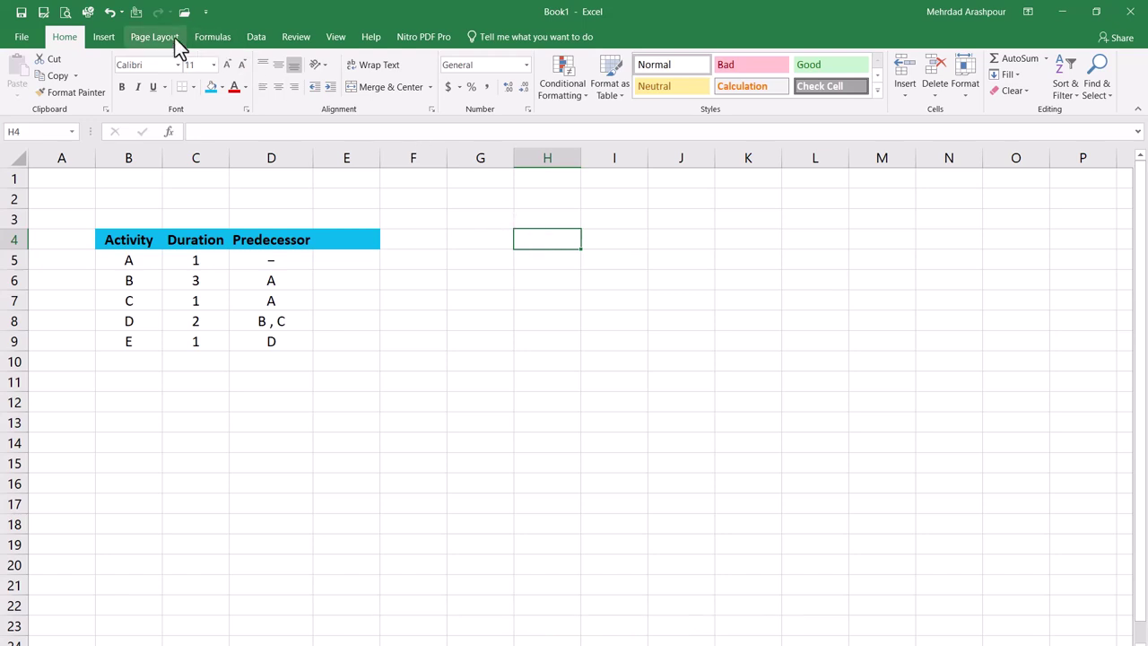
left_click(112, 36)
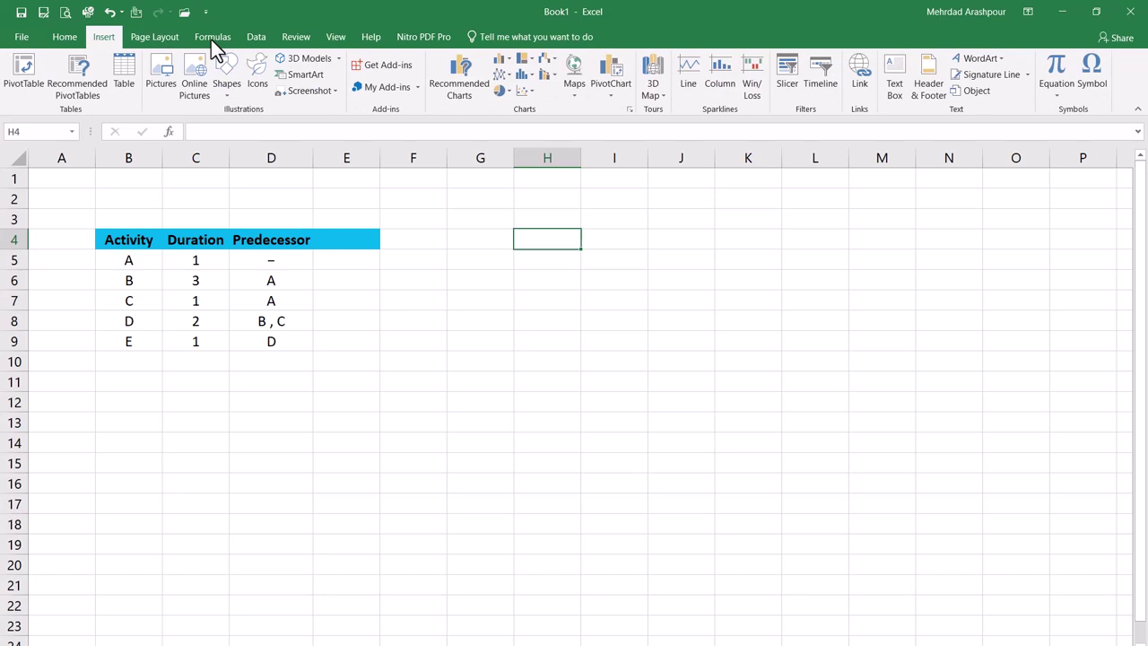
left_click(504, 61)
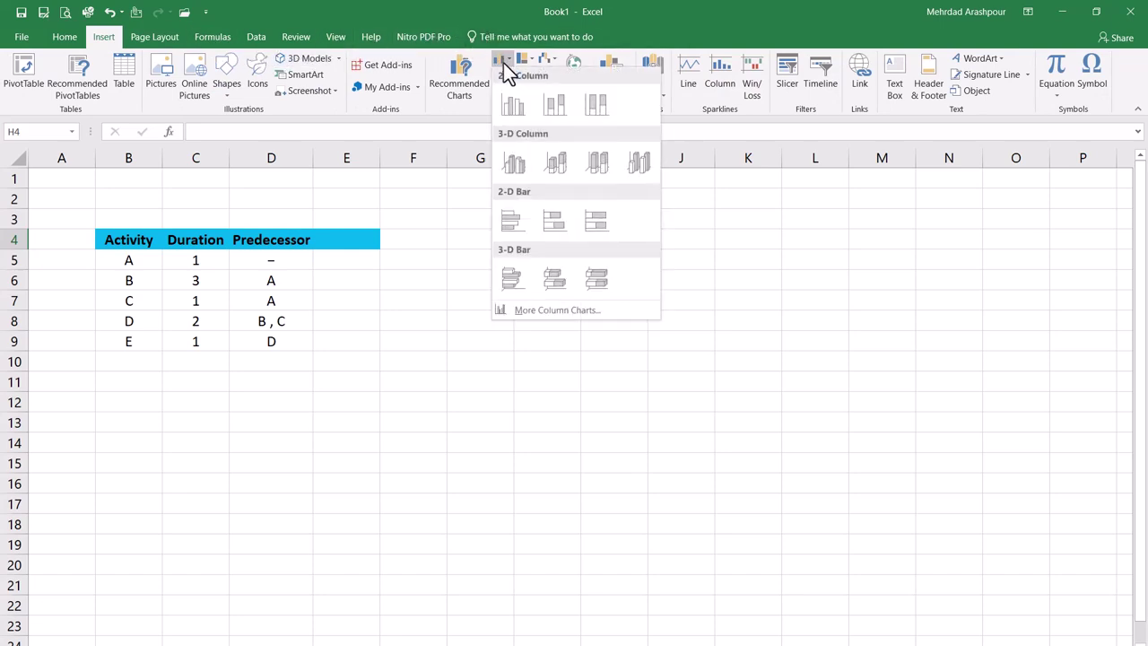
left_click(556, 279)
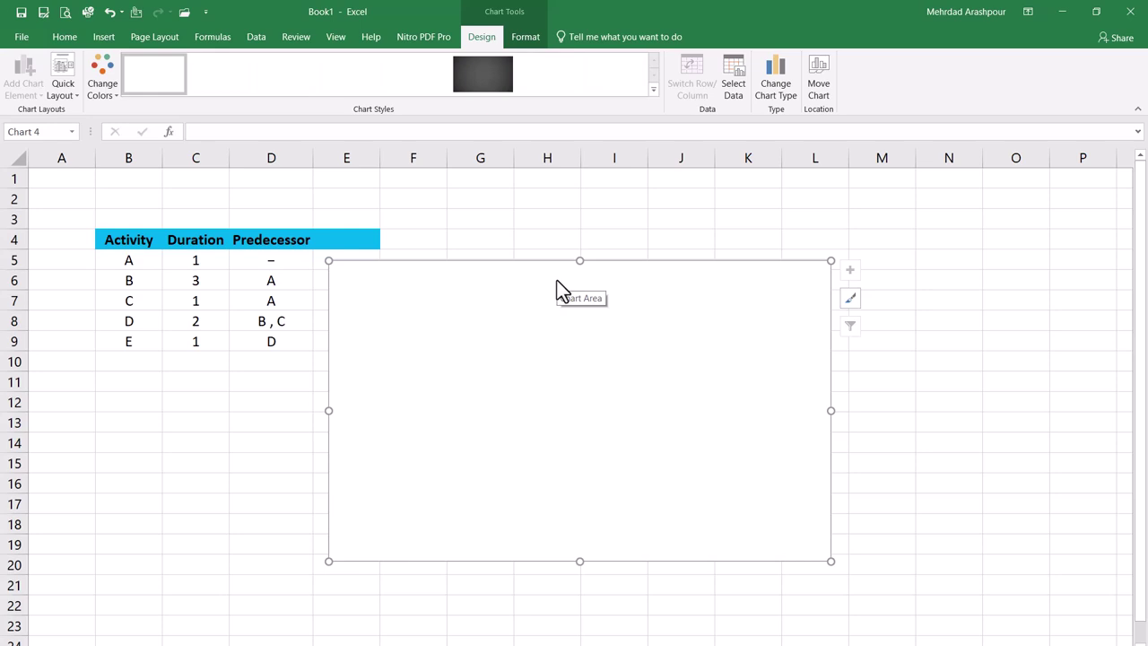
key("Delete")
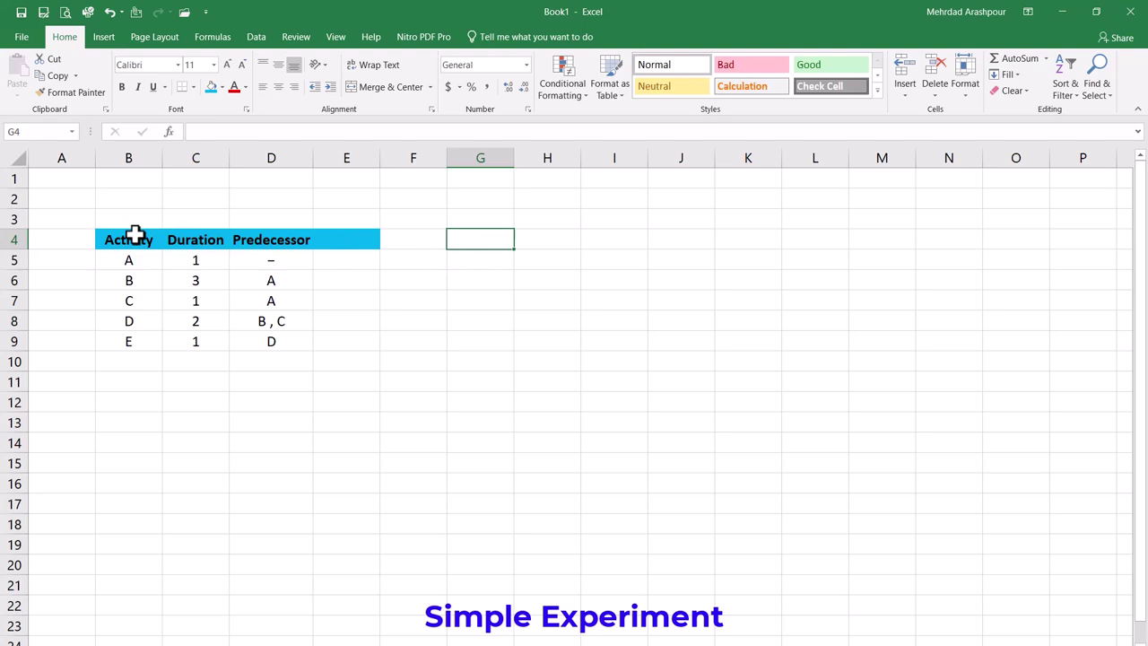
Chart the Activity and Duration data as a 3-D stacked bar chart, then reselect it
left_click_drag(135, 234, 186, 337)
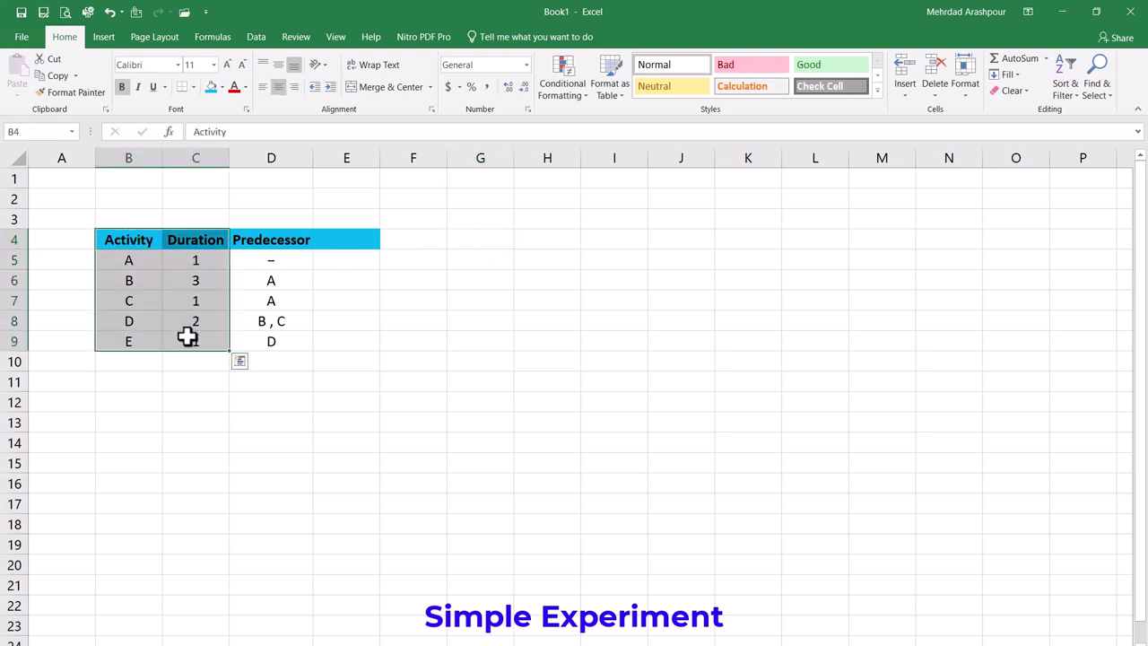
left_click(106, 40)
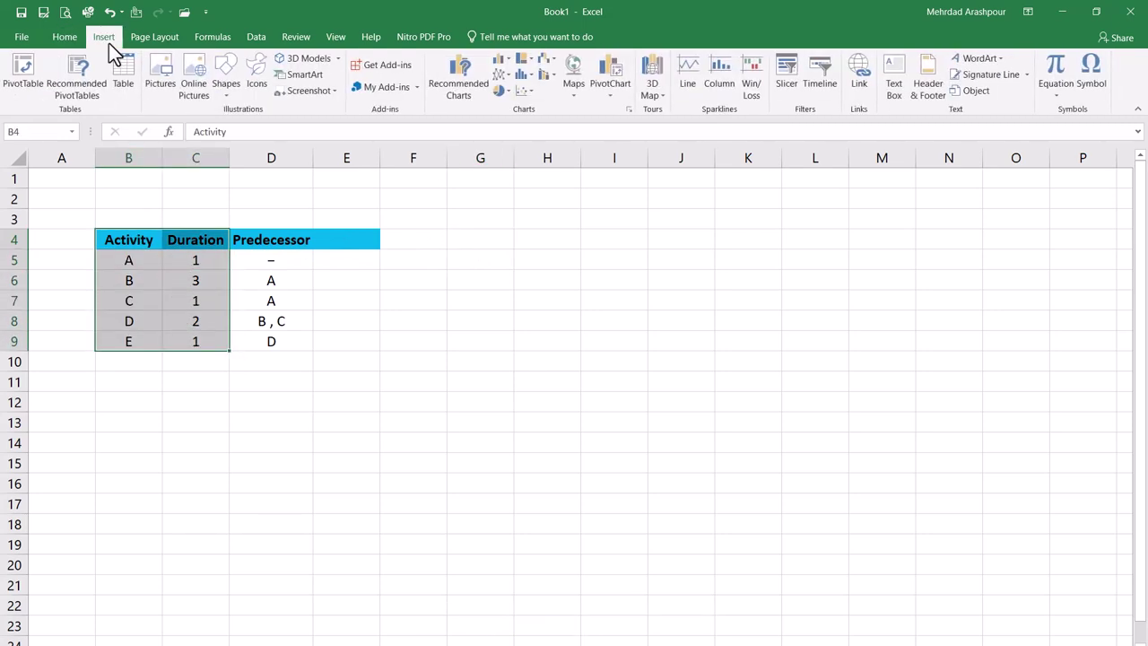
left_click(505, 61)
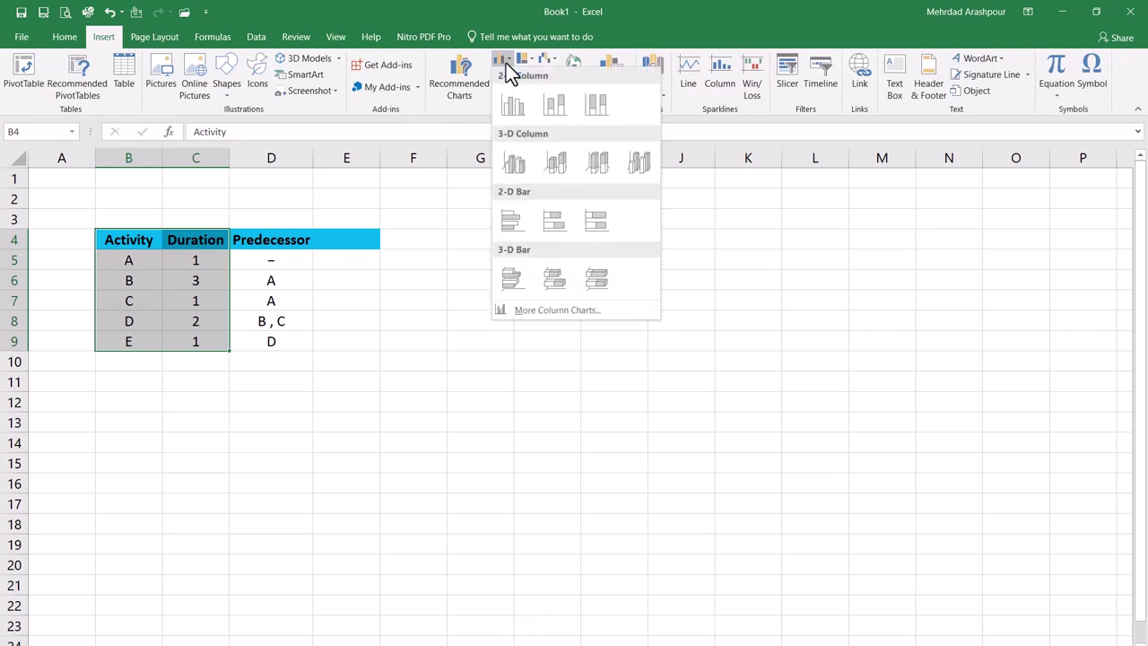
left_click(555, 280)
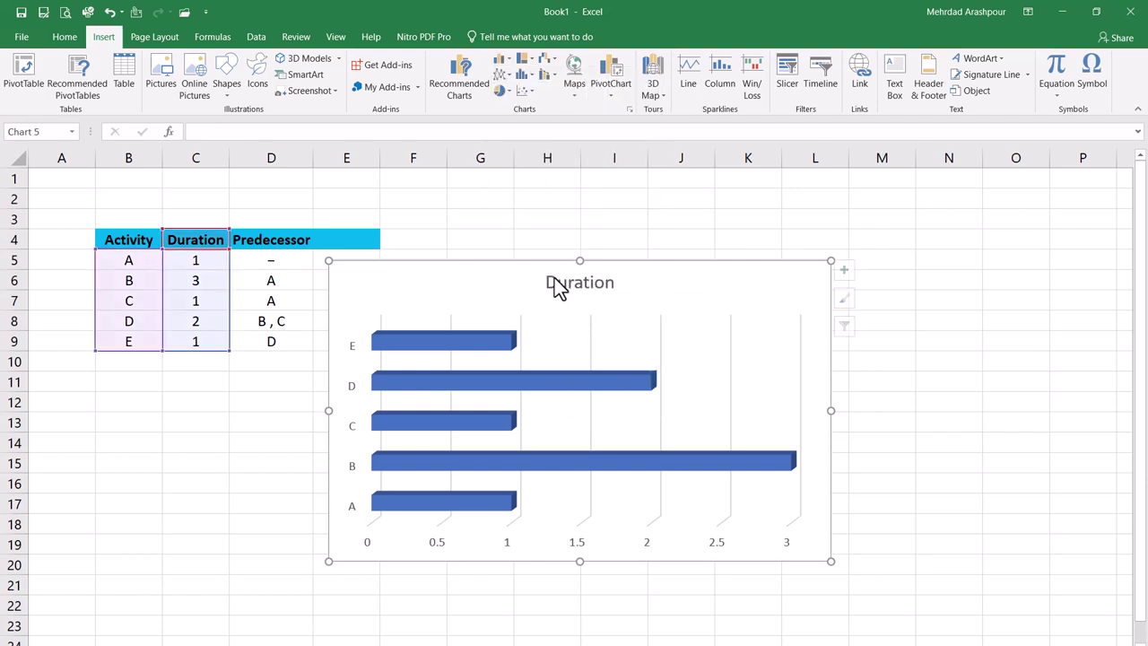
left_click(758, 199)
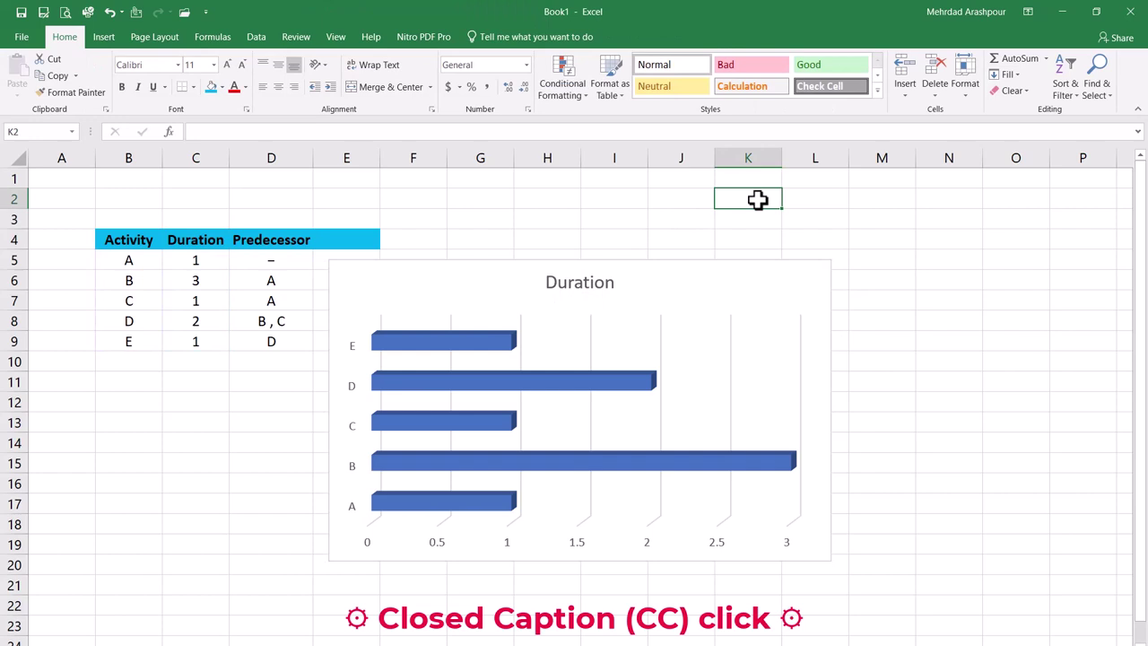
left_click(745, 261)
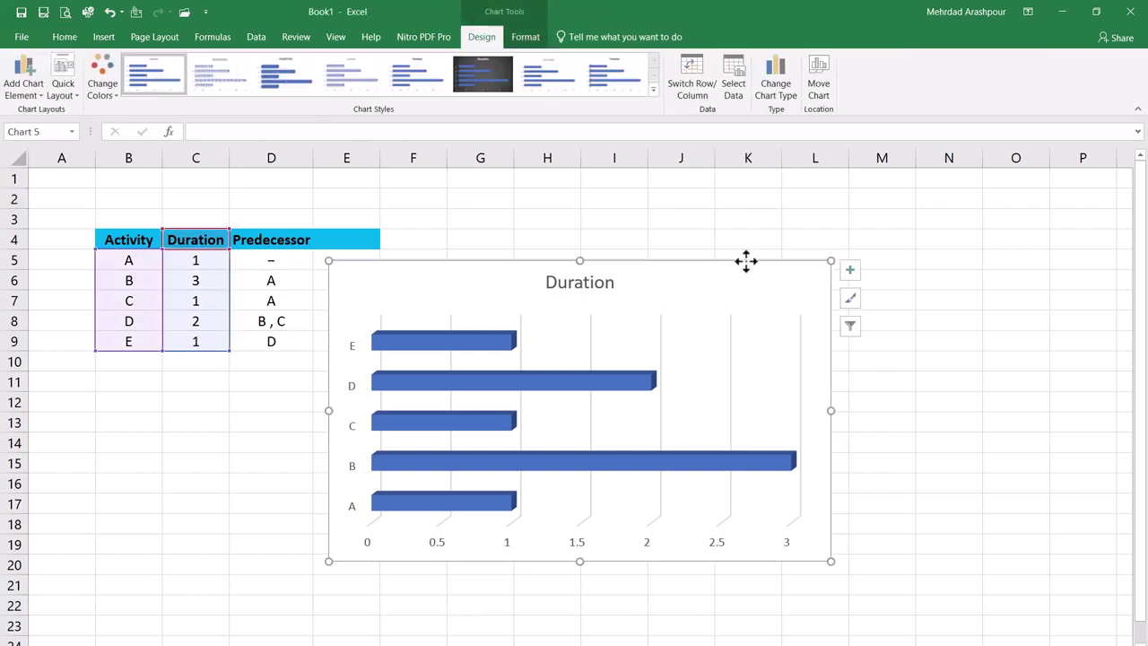
Delete the test chart and enter the header 'Start date' in E4
key("Delete")
type("St")
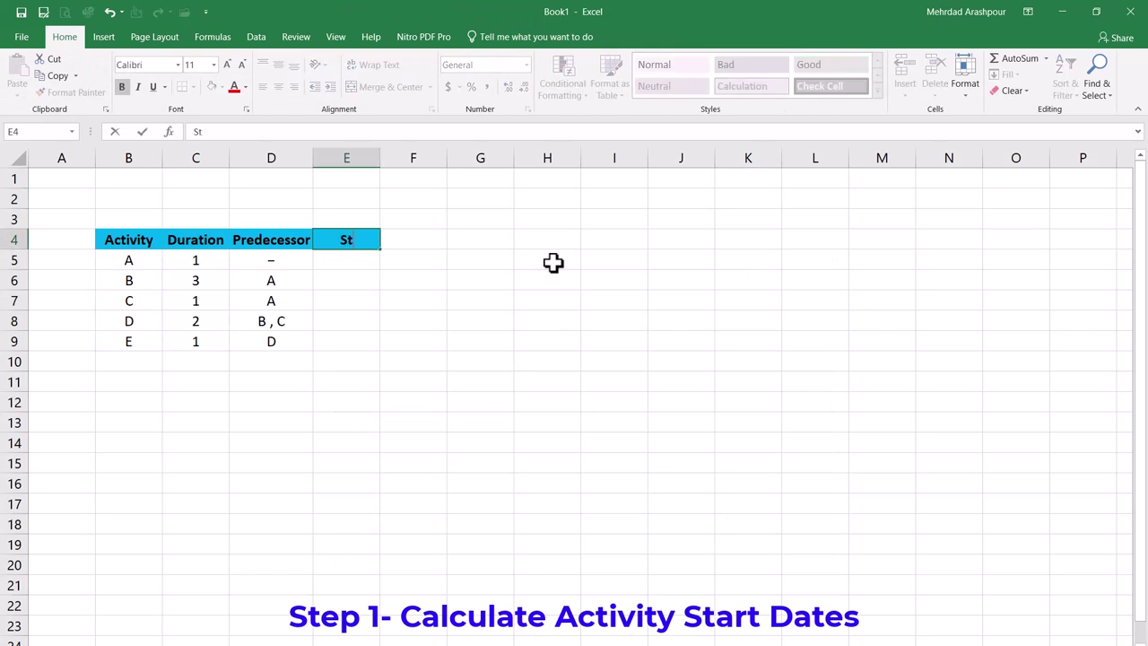
type("art date")
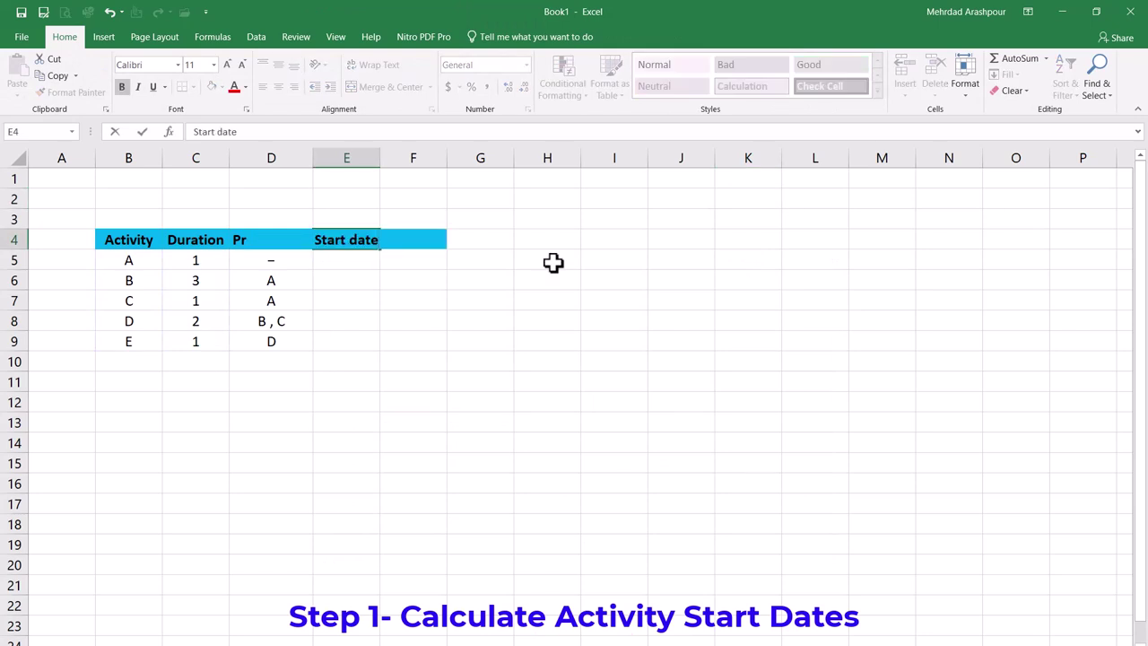
key("Return")
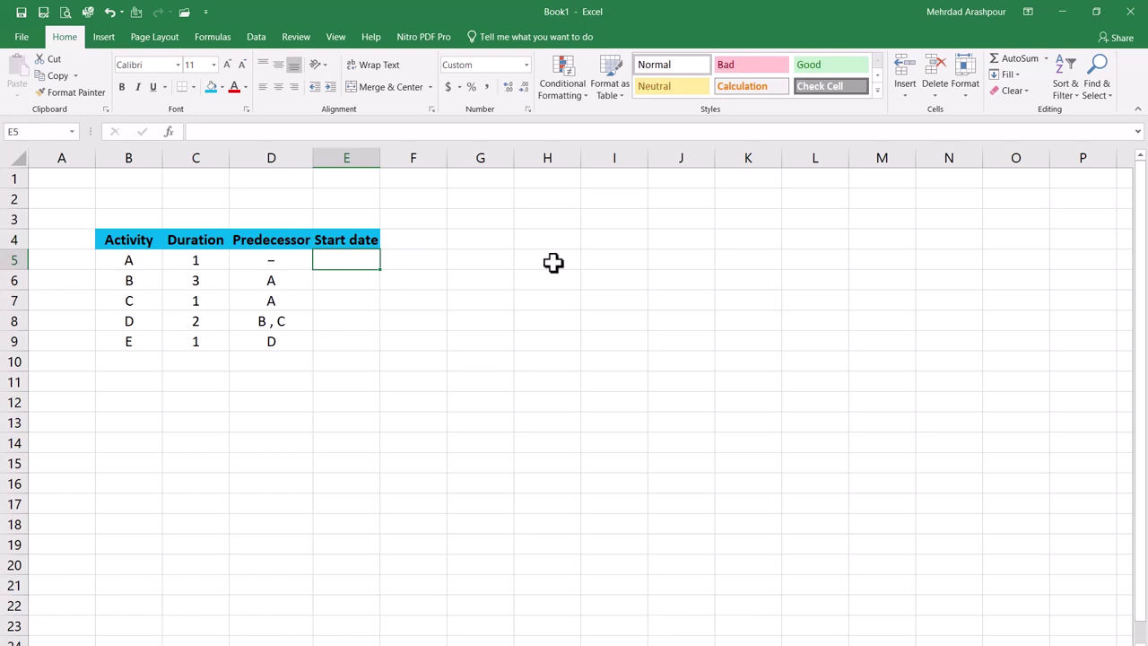
Enter start dates 30 Apr, 1 May, 1 May, 4 May and 6 May for activities A–E
type("30")
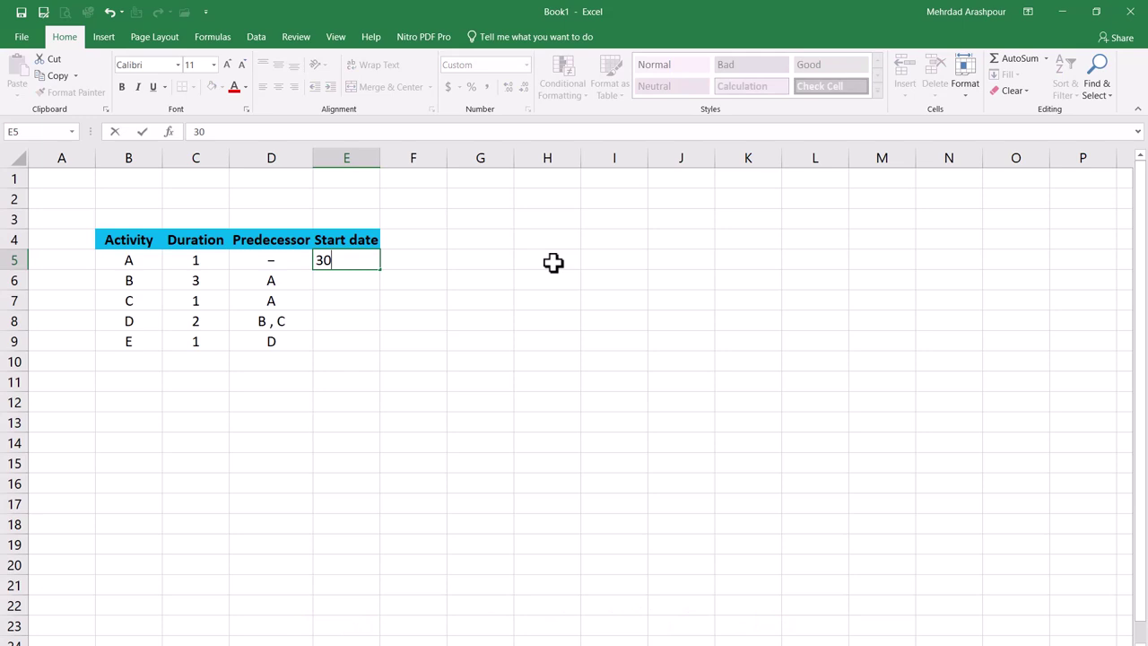
type(" Apr")
key("Return")
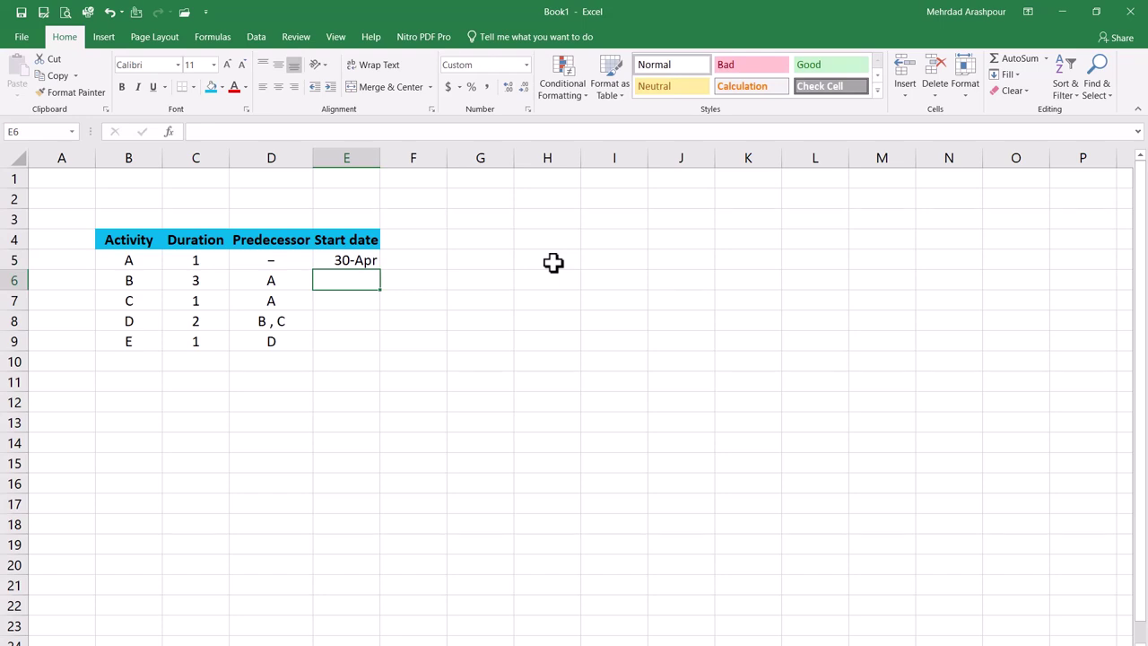
type("1 May")
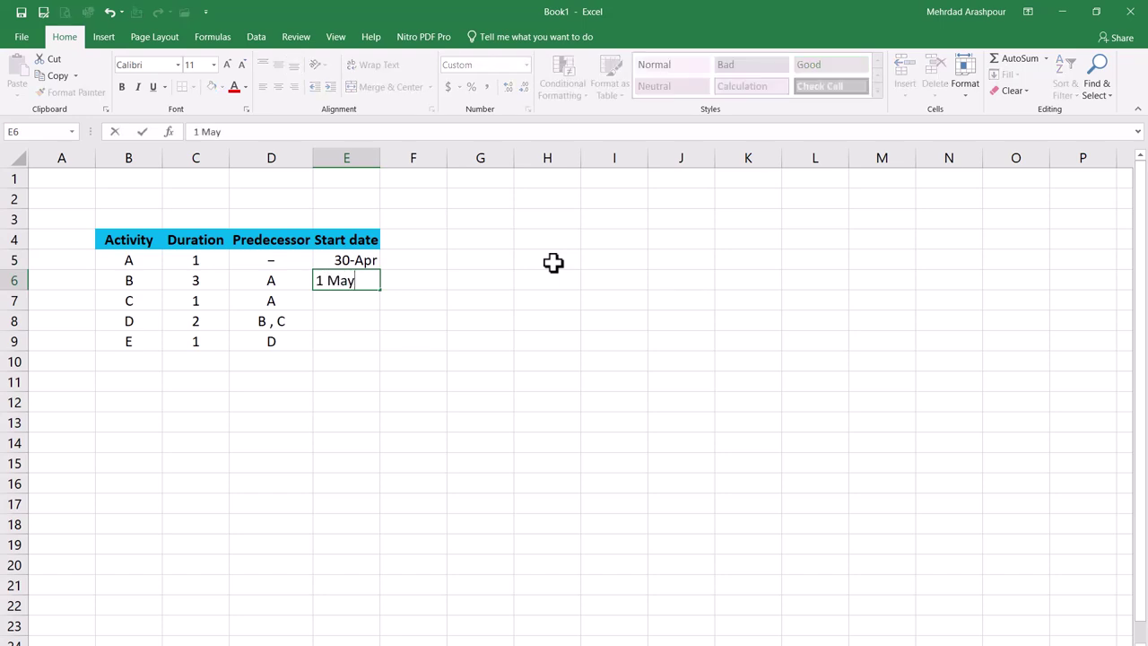
key("Return")
type("1")
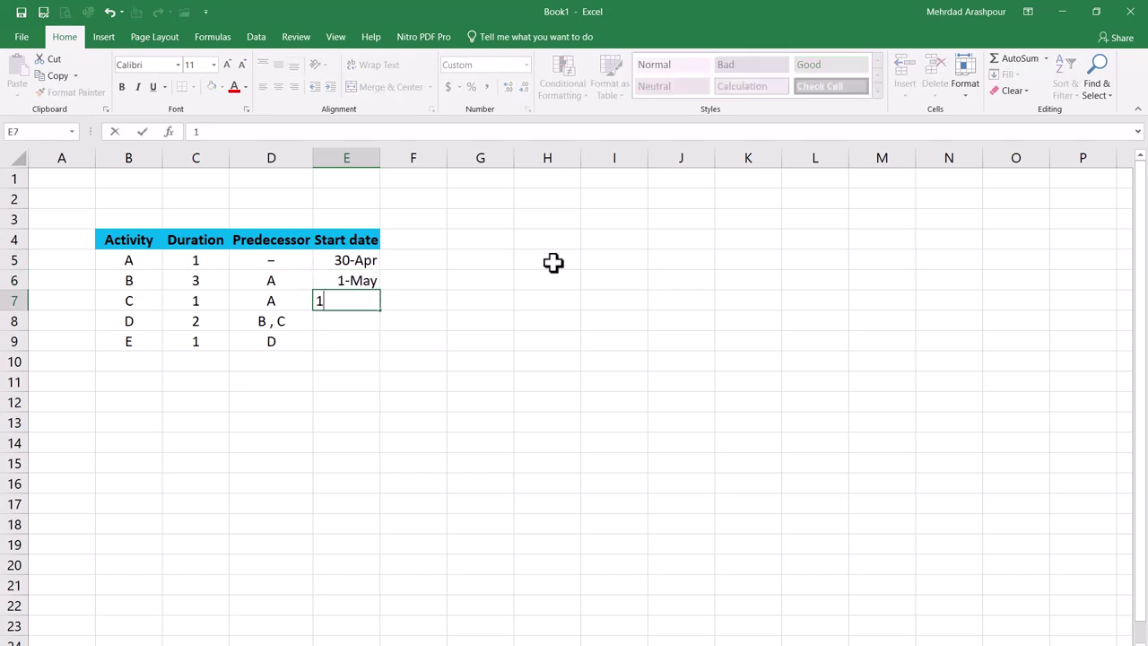
type(" May")
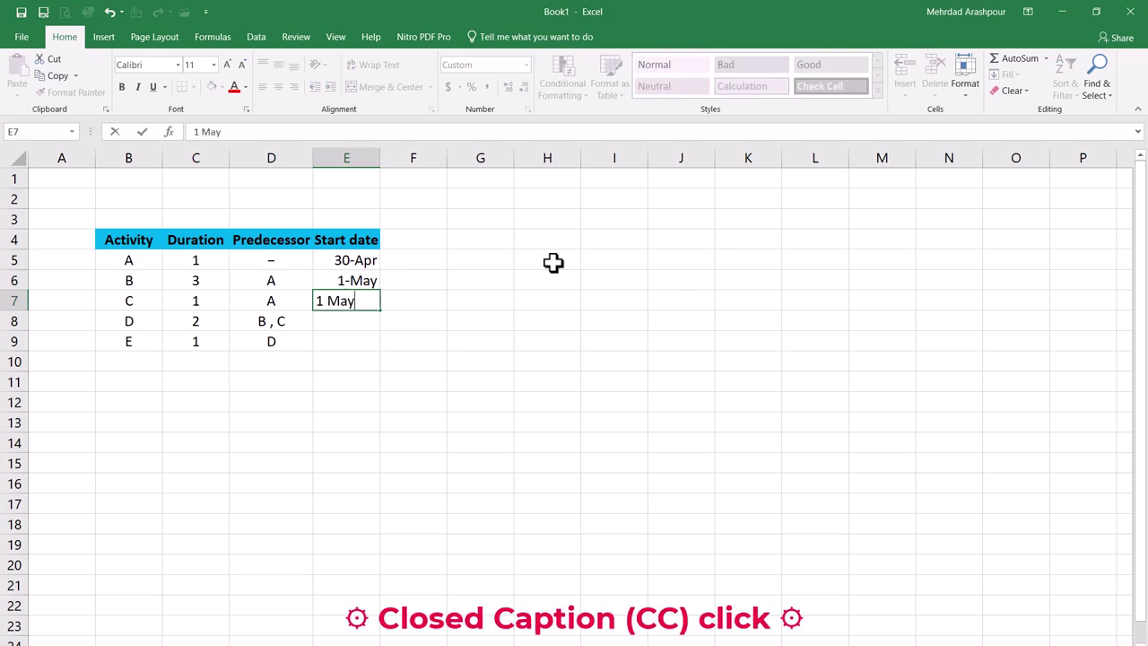
key("Return")
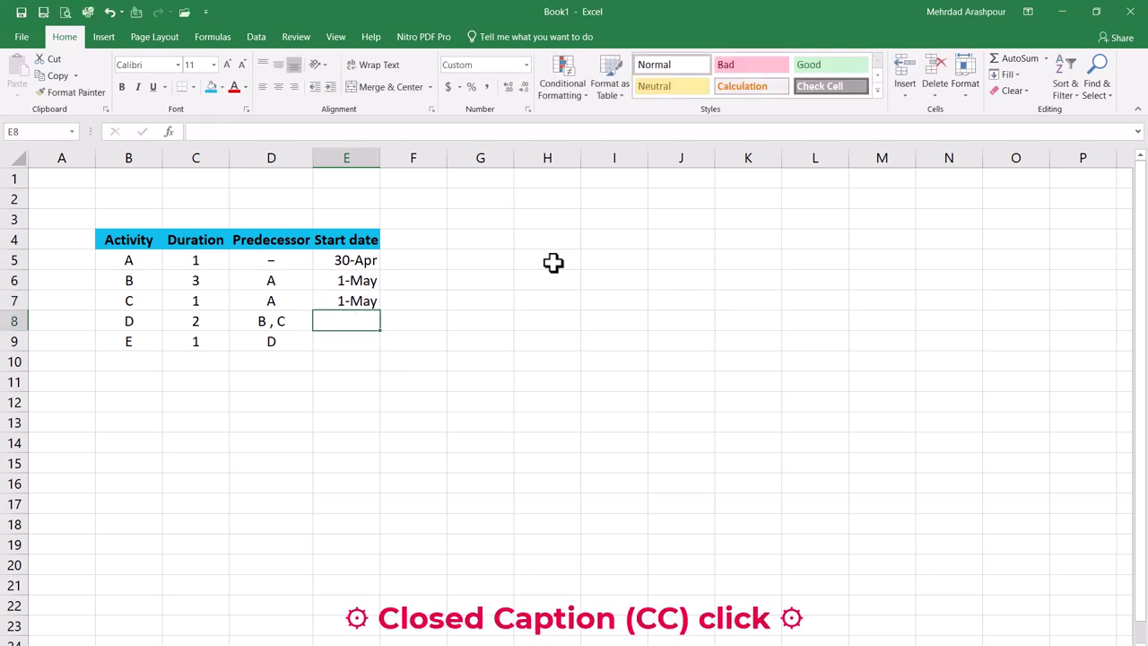
type("4")
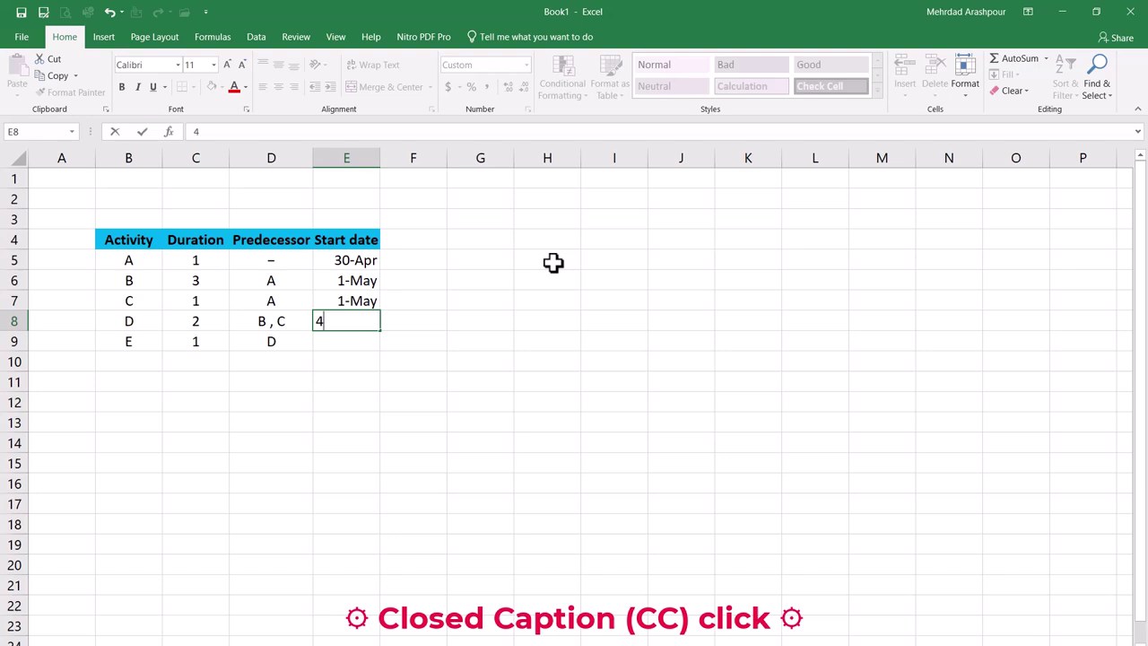
type(" May")
key("Return")
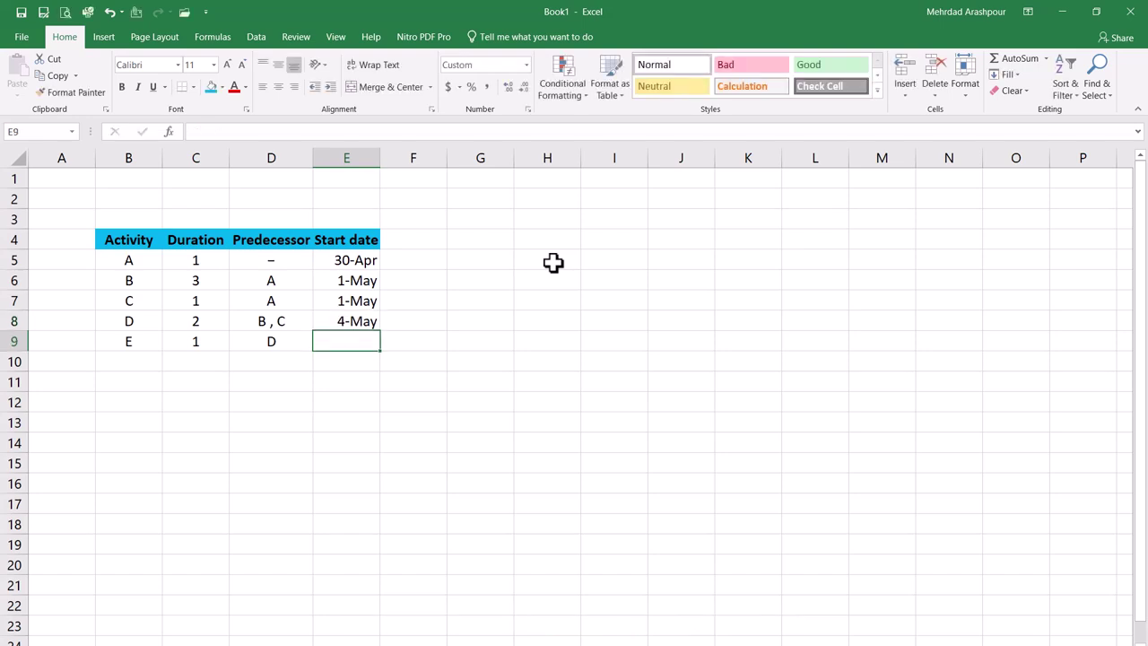
type("6 May")
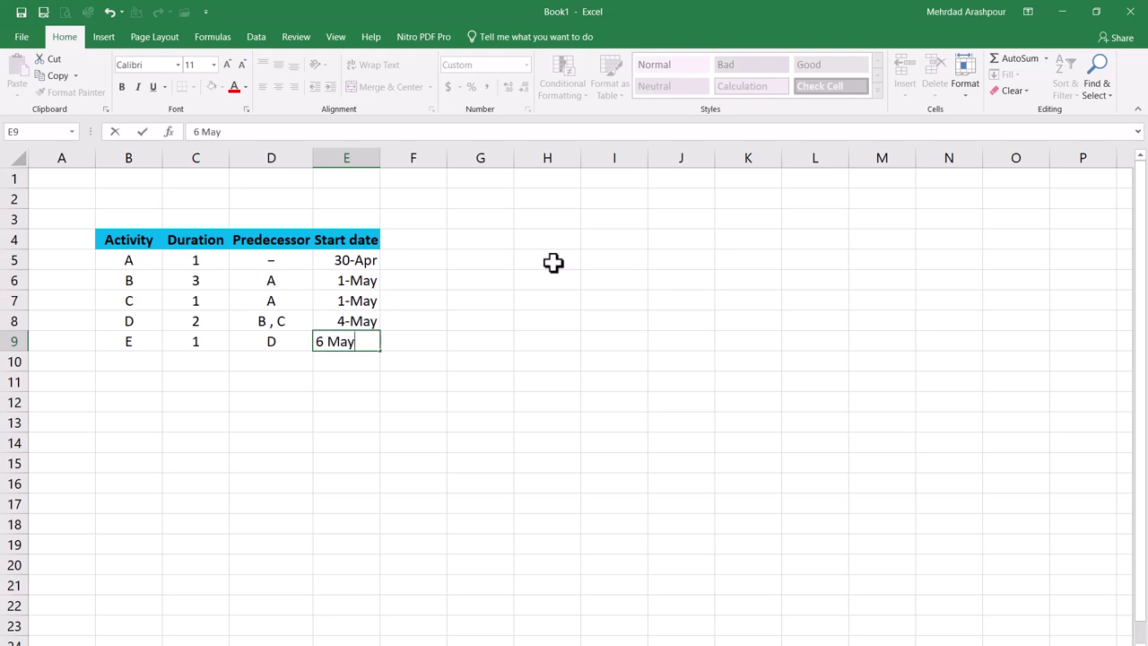
key("Return")
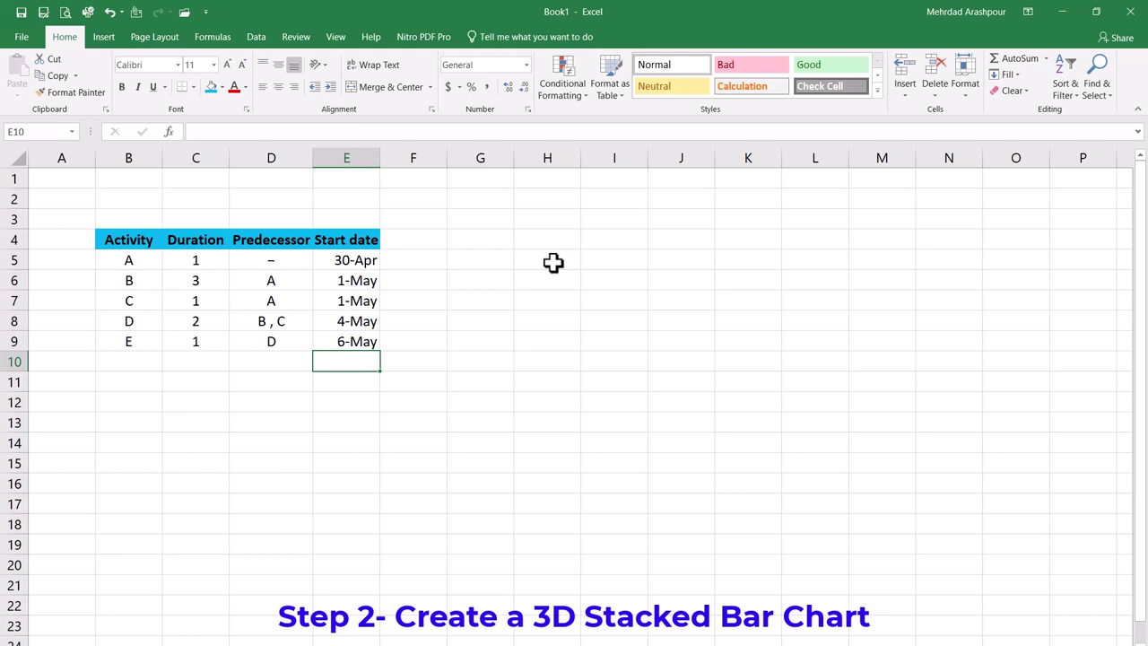
Insert an empty 3-D stacked bar chart from cell G3 and bring up its chart menu
left_click(484, 219)
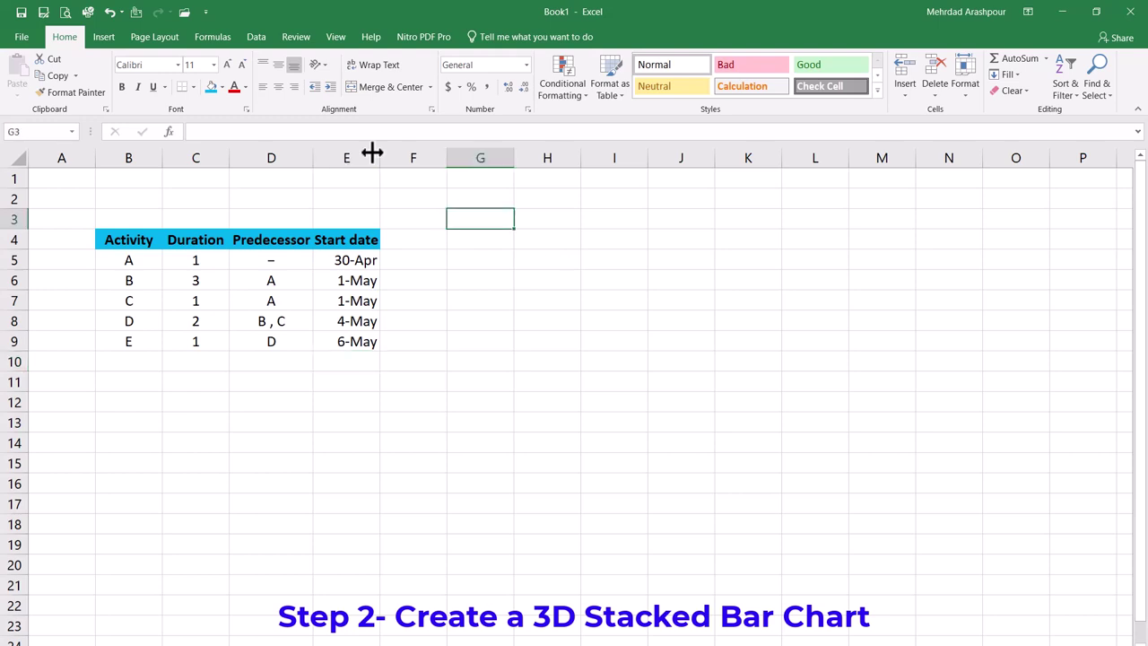
left_click(104, 37)
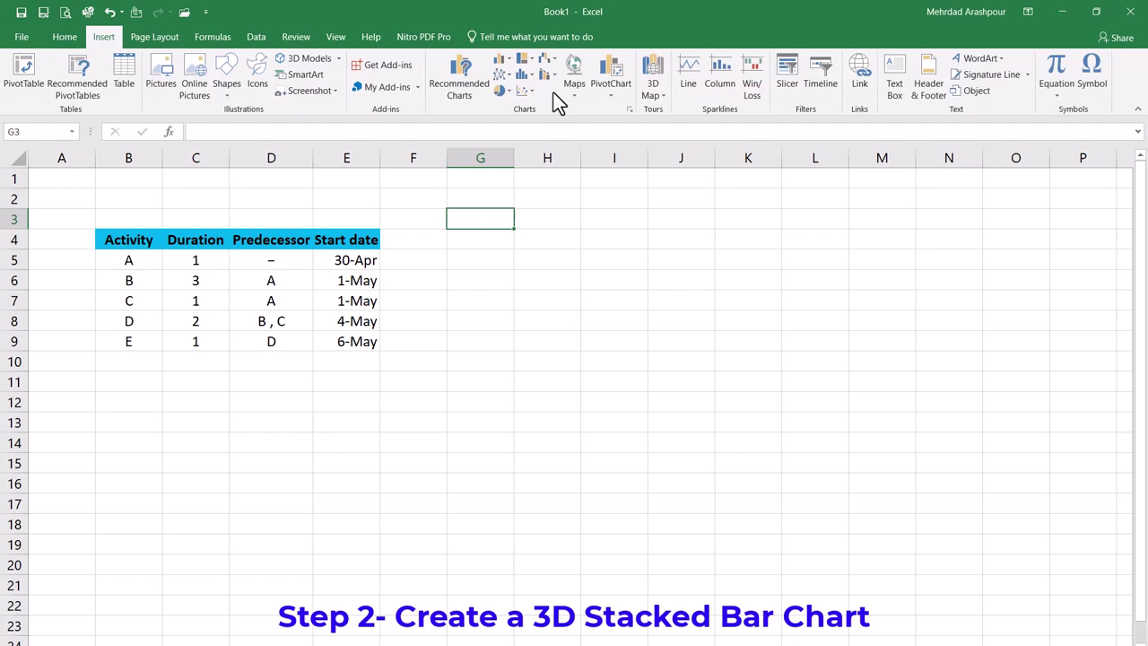
left_click(504, 65)
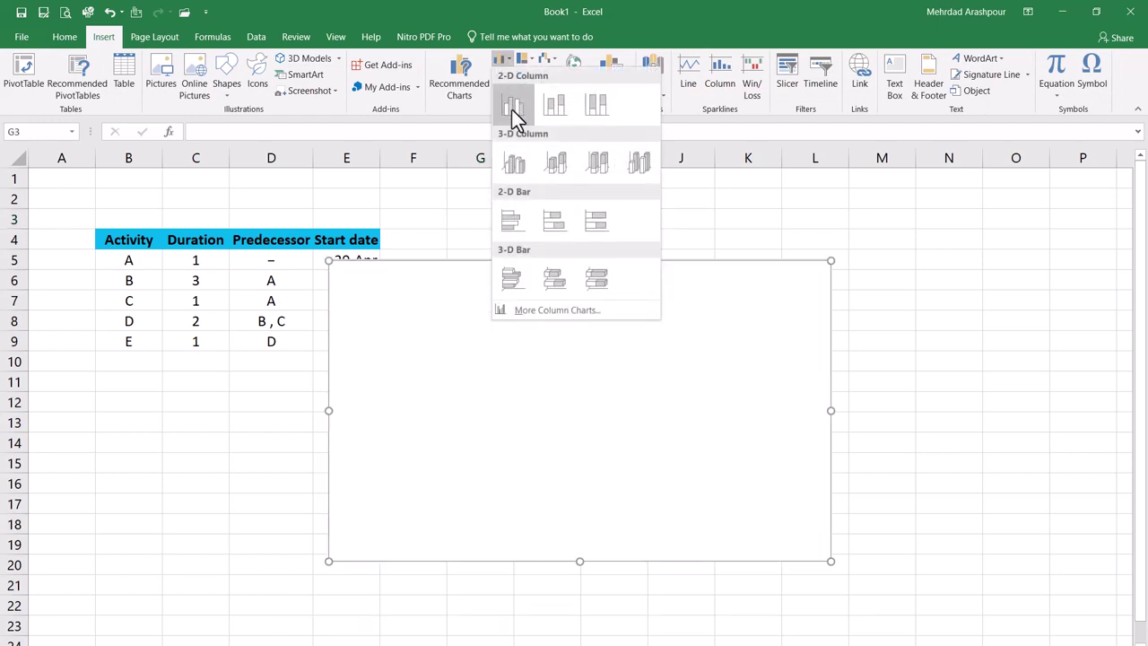
left_click(555, 280)
right_click(598, 269)
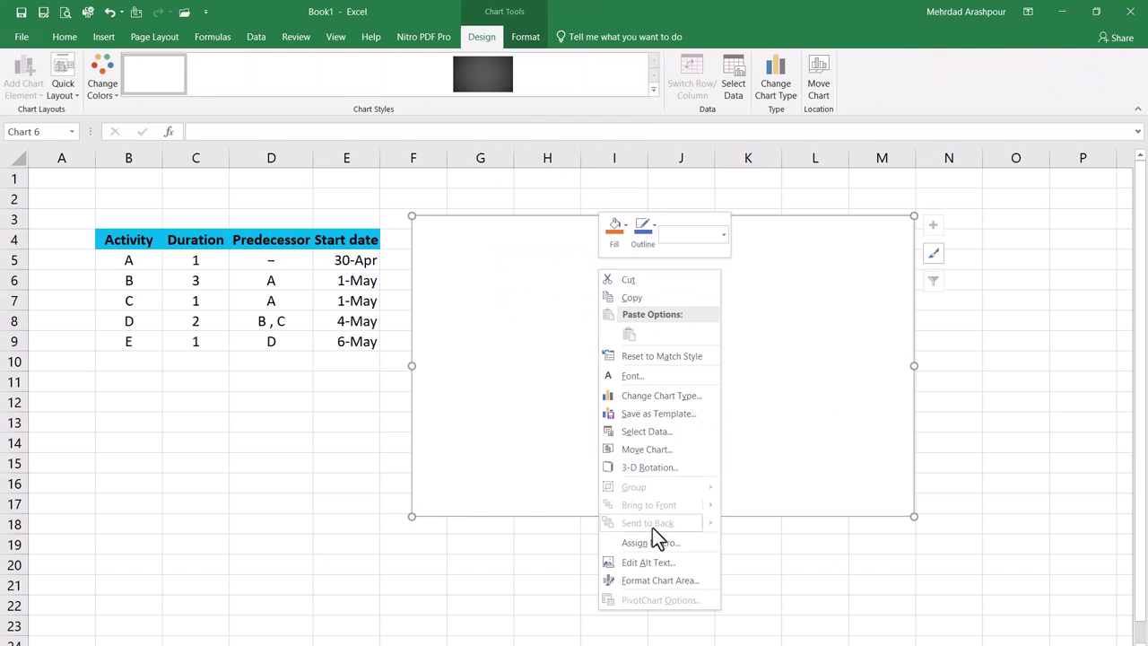
Add a Start date series named from E4 with values E5:E9
left_click(655, 434)
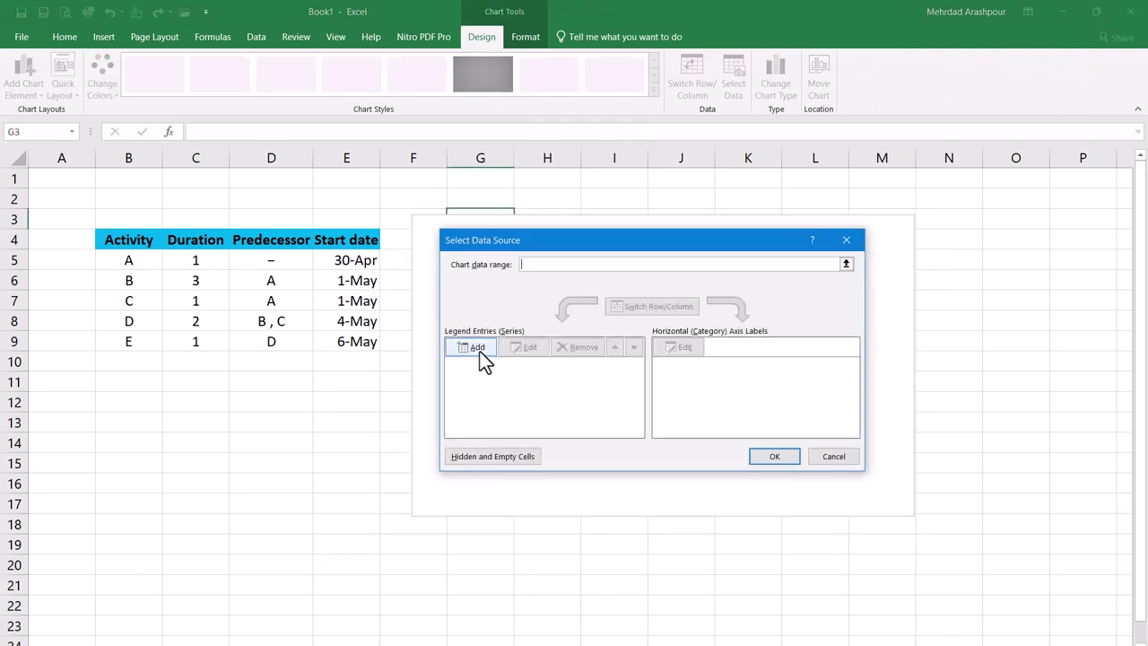
left_click(476, 348)
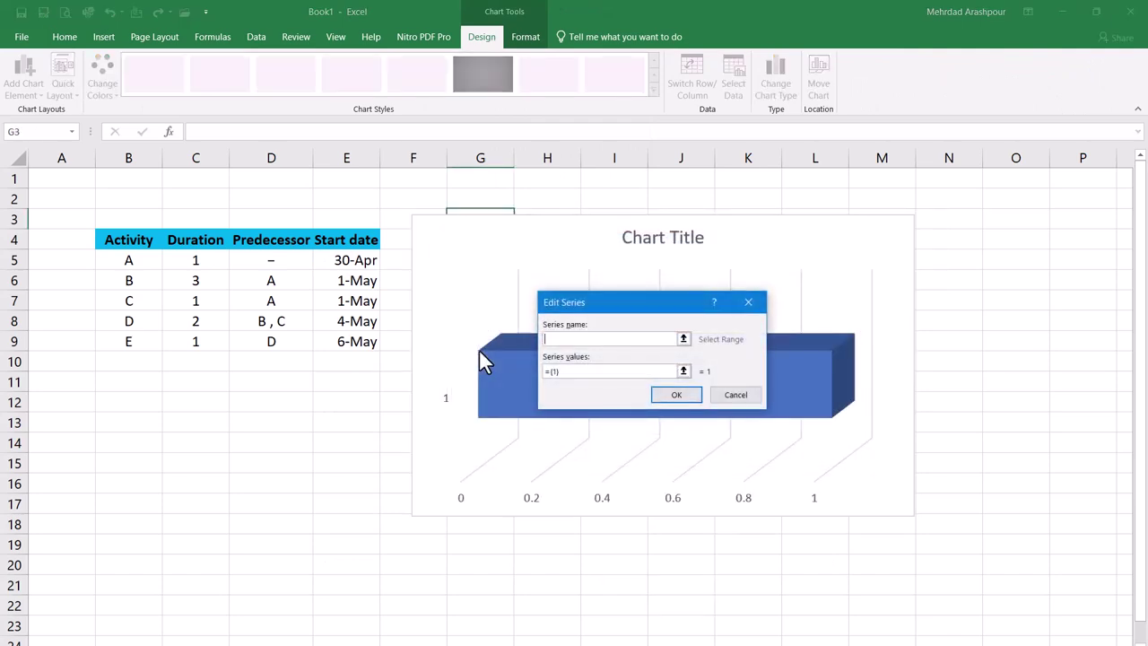
left_click(330, 241)
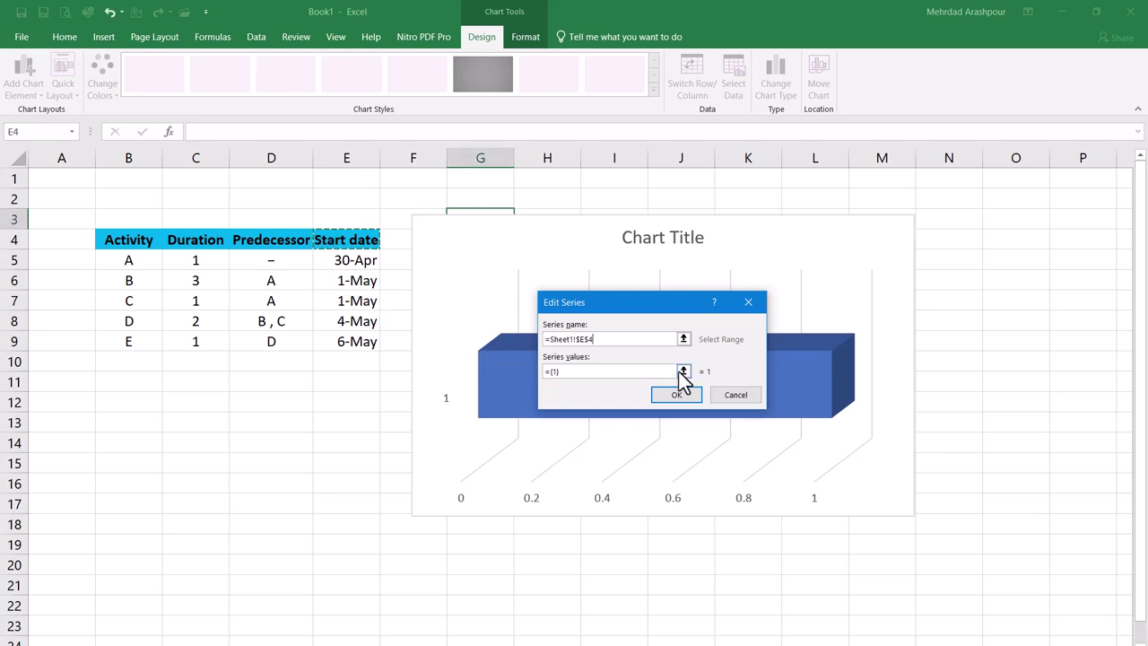
left_click(683, 371)
left_click_drag(366, 260, 362, 341)
left_click(691, 393)
Add a Duration series named from C4 with values C5:C9
left_click(487, 349)
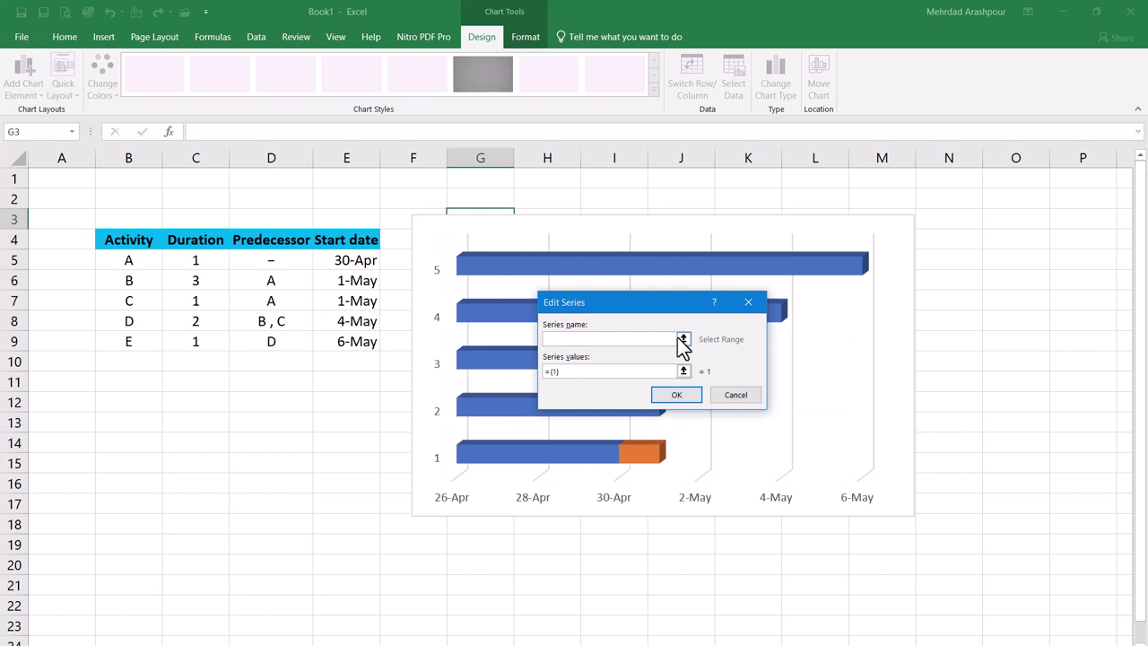
left_click(683, 340)
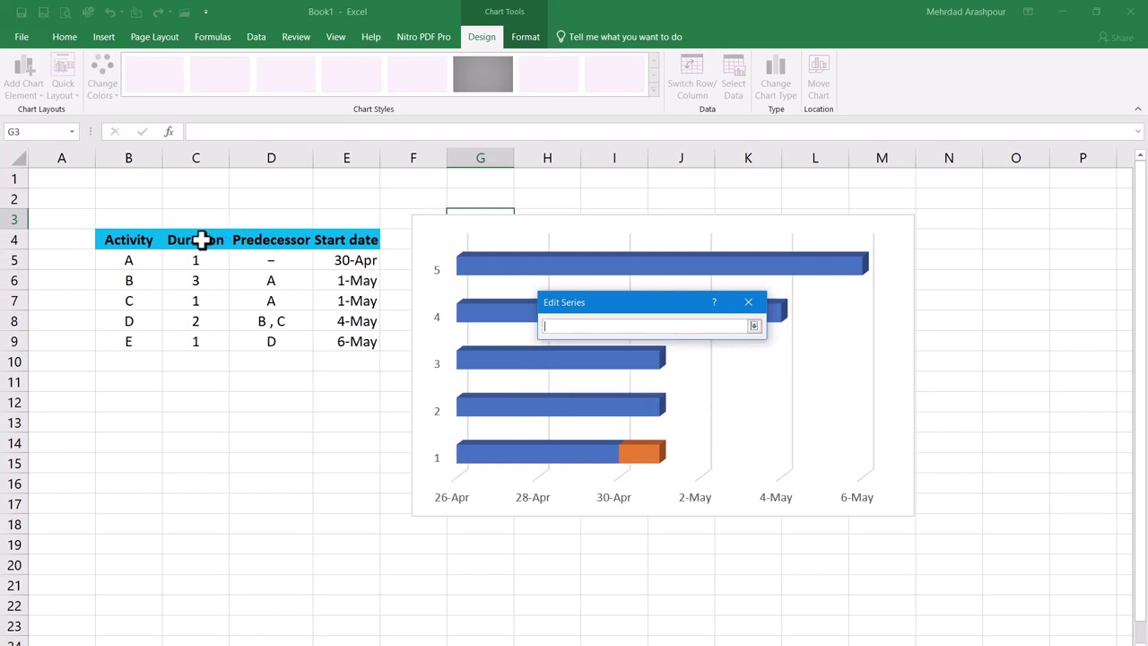
left_click(201, 239)
left_click(755, 326)
left_click(683, 373)
left_click_drag(196, 260, 203, 335)
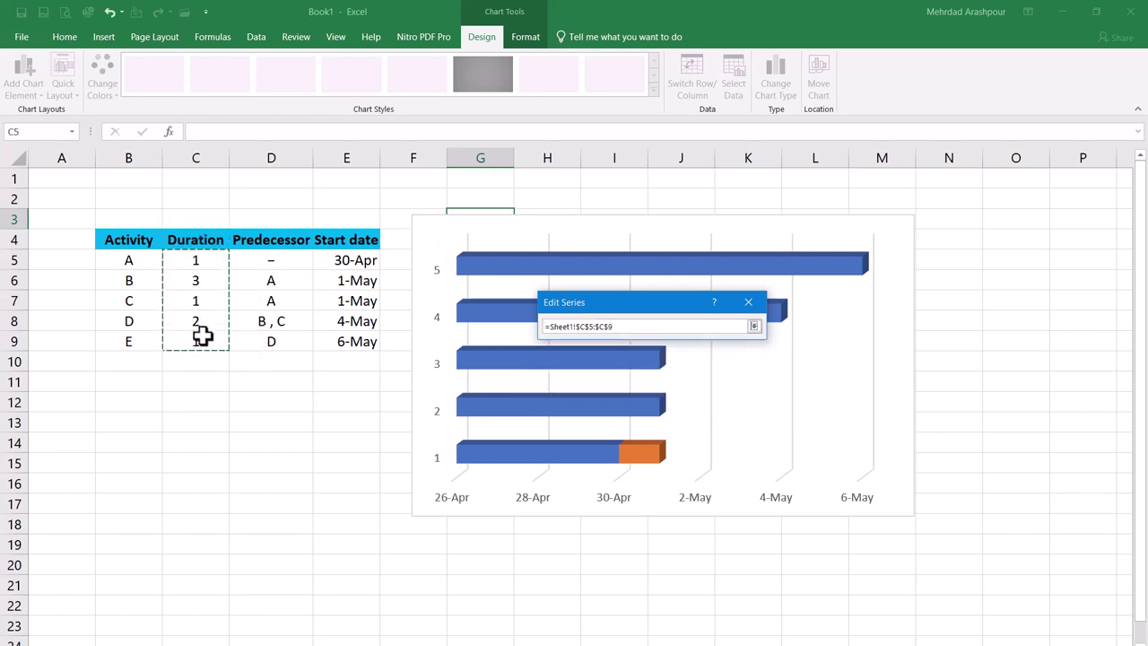
left_click(760, 325)
Confirm the Duration series, use B5:B9 as category labels, and apply the chart data
left_click(693, 396)
left_click(686, 349)
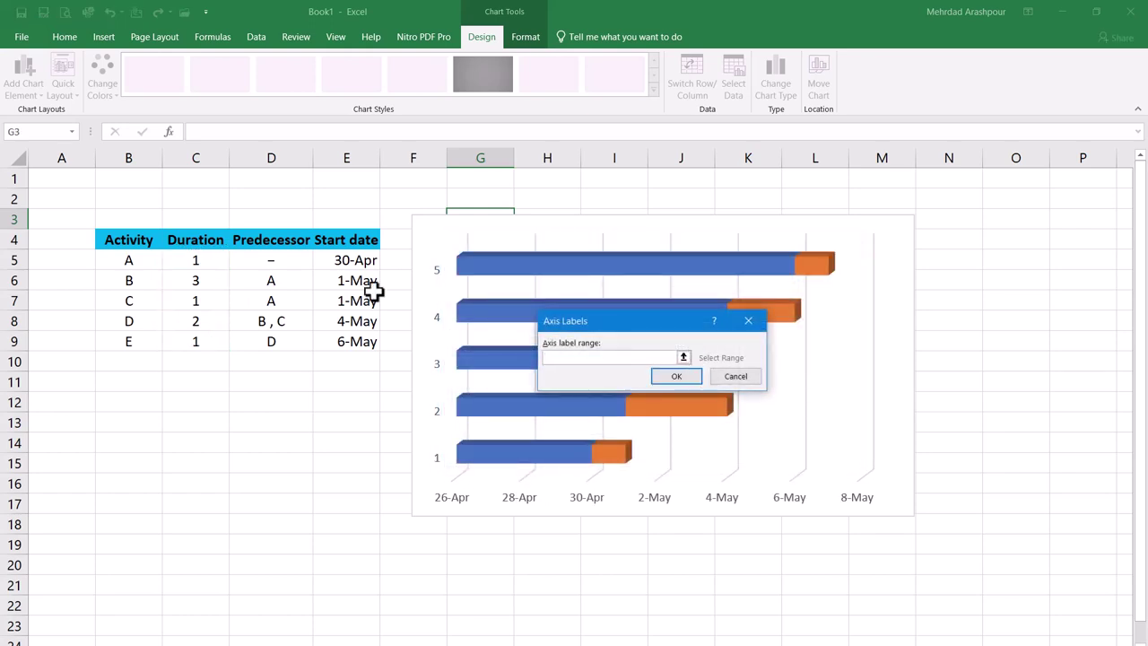
left_click_drag(148, 259, 134, 334)
left_click(693, 378)
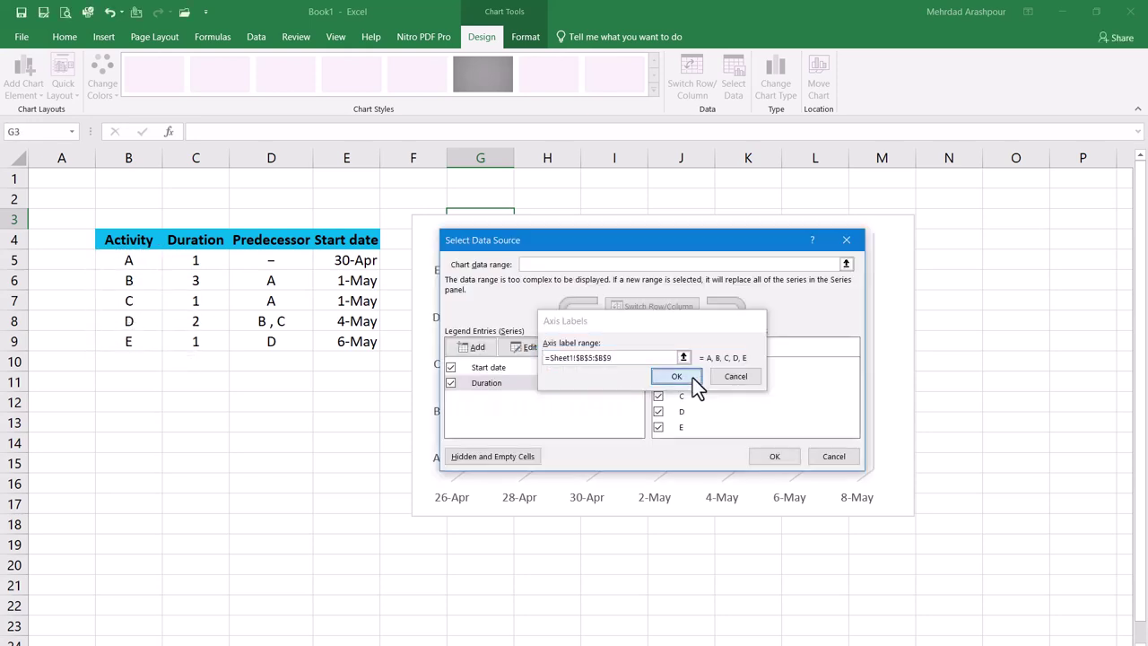
left_click(777, 457)
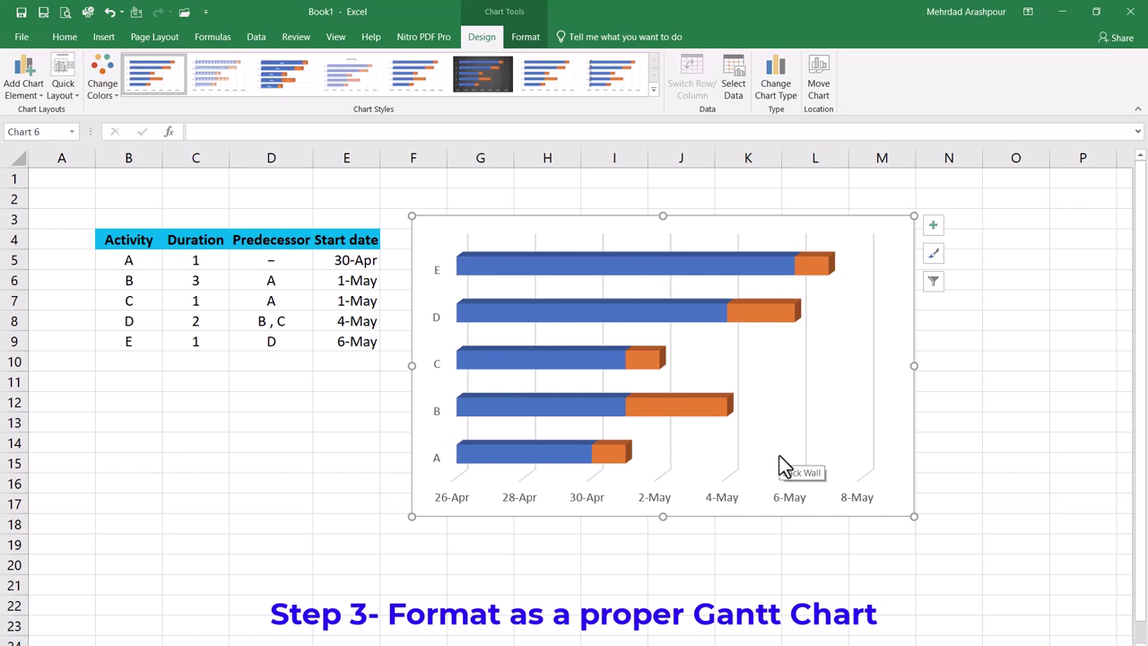
Set the activity axis to categories in reverse order, putting A at top
double_click(439, 273)
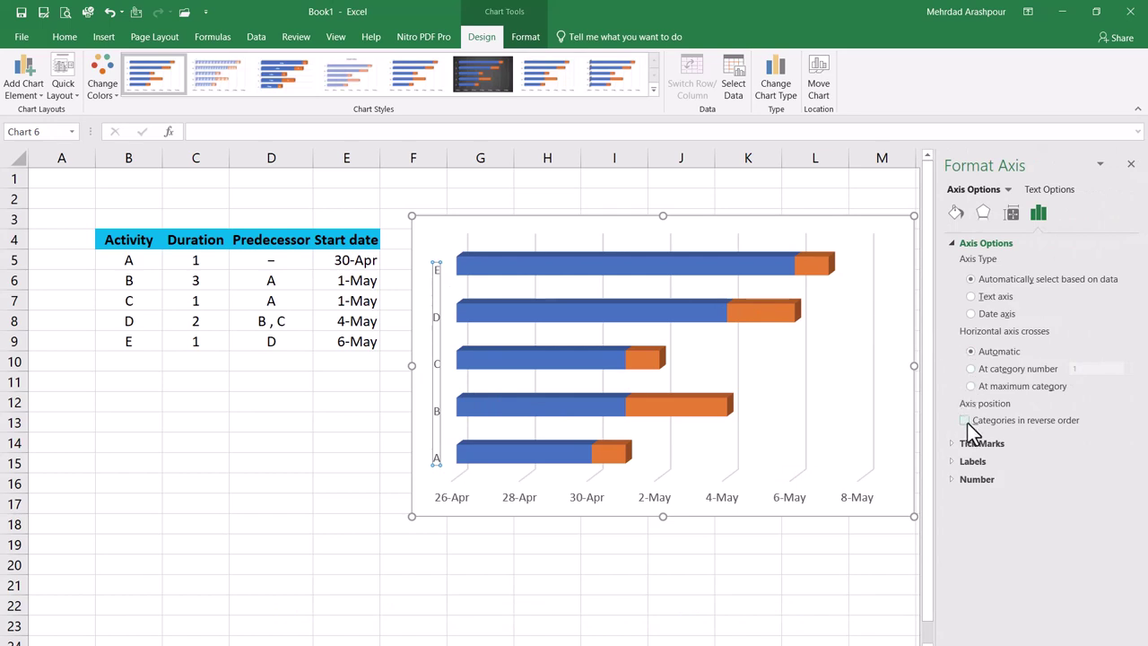
left_click(966, 421)
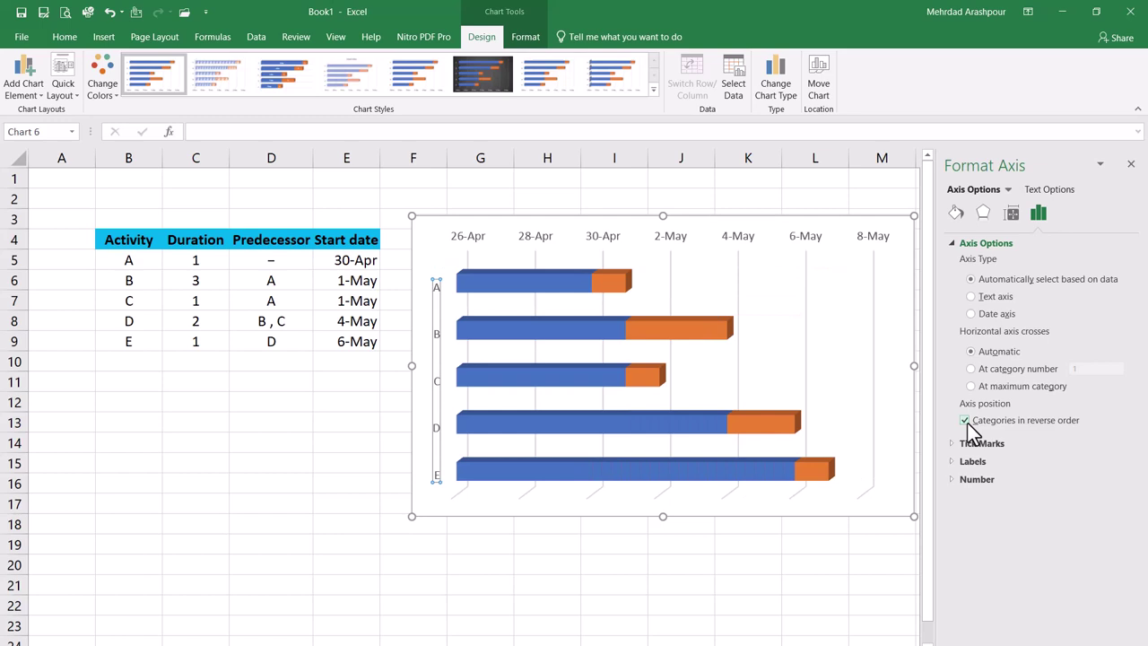
left_click(1132, 163)
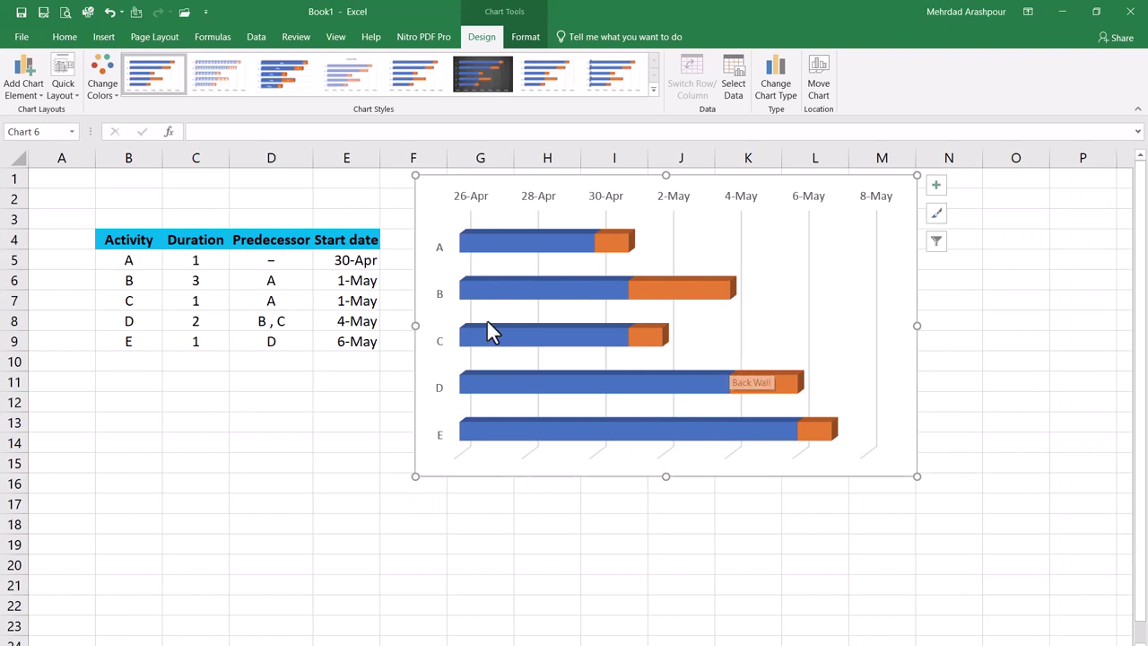
Give the Start date series No fill so only the orange duration bars show
right_click(500, 240)
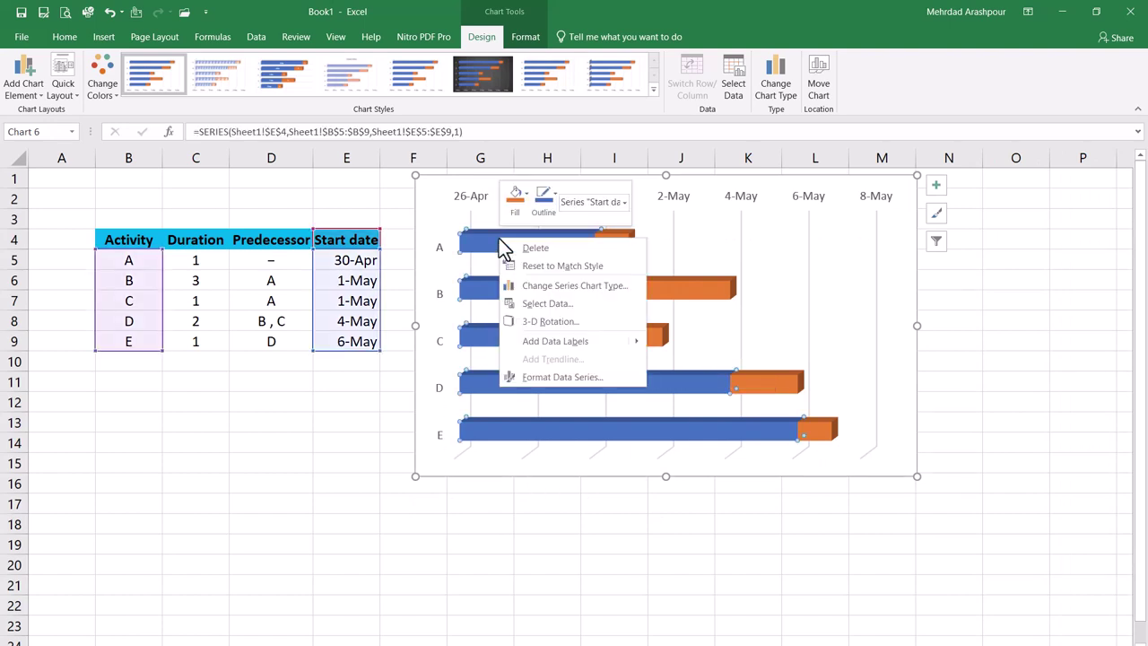
left_click(555, 376)
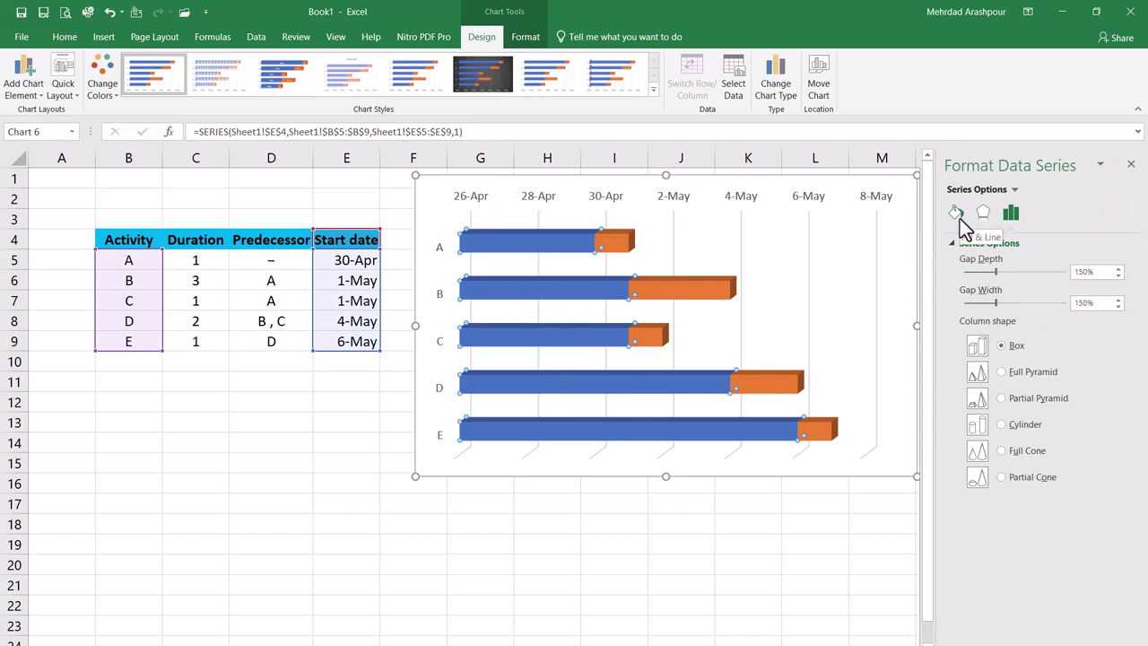
left_click(958, 217)
left_click(965, 263)
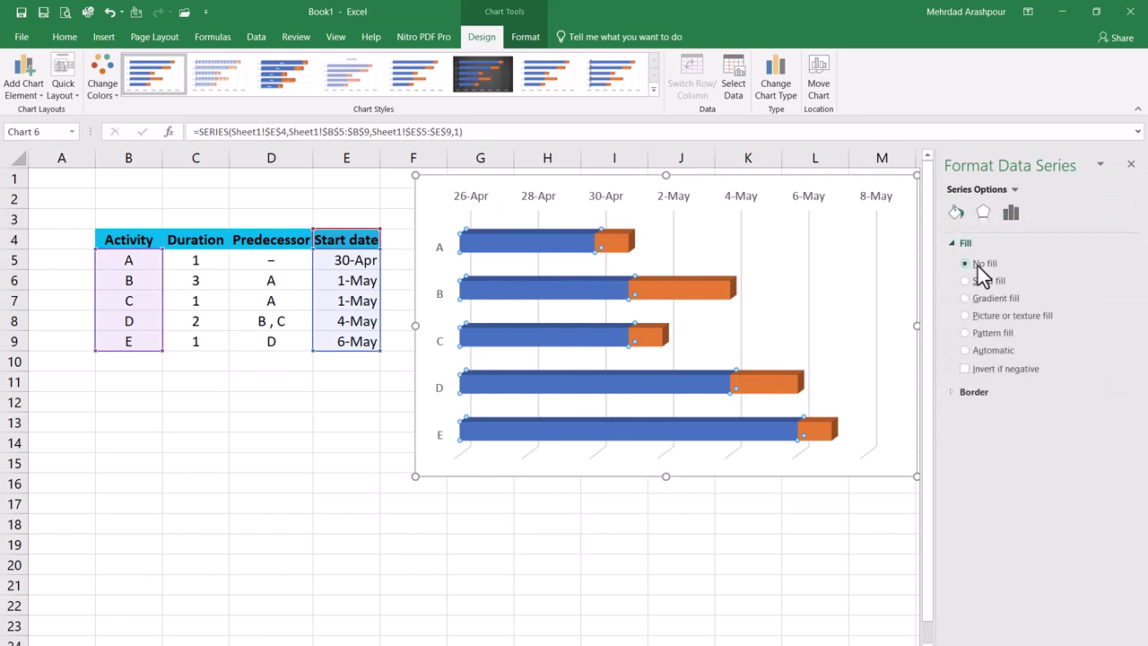
left_click(1131, 164)
left_click(1015, 259)
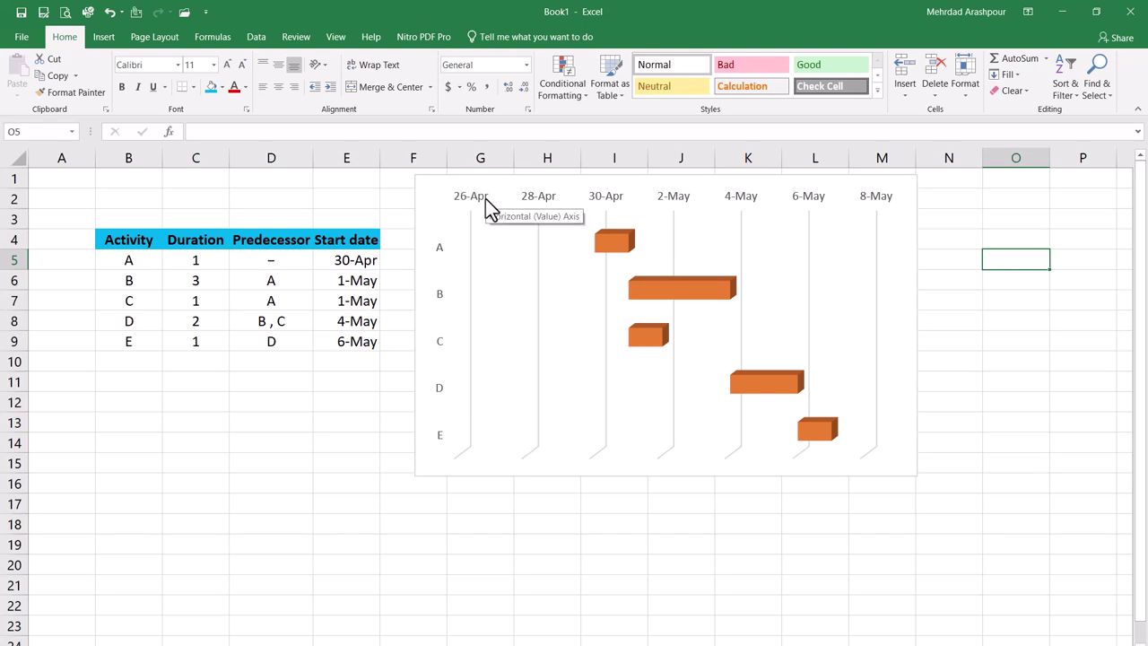
Copy the 30-Apr start date from E5 into E13
double_click(485, 198)
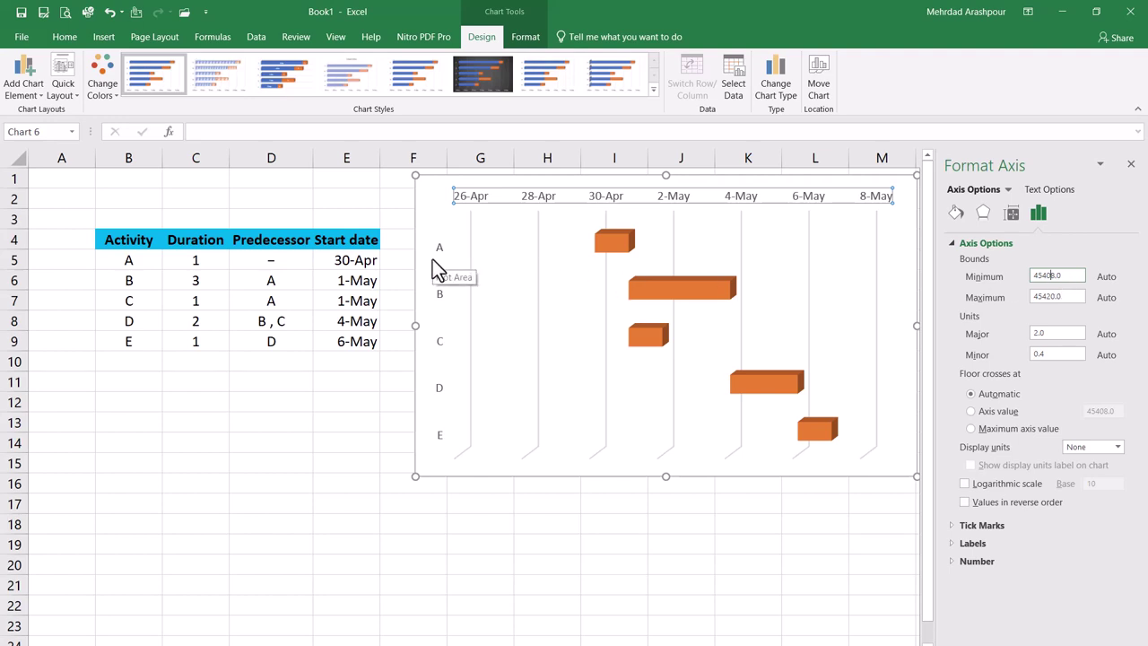
left_click(368, 259)
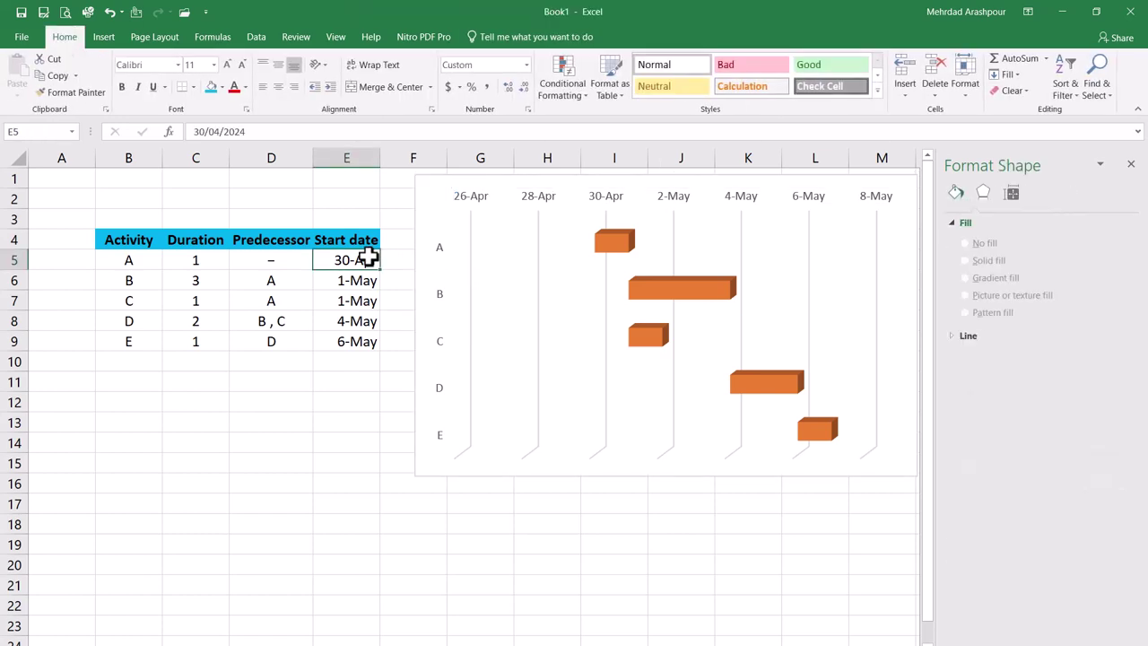
key("ctrl+c")
left_click(348, 428)
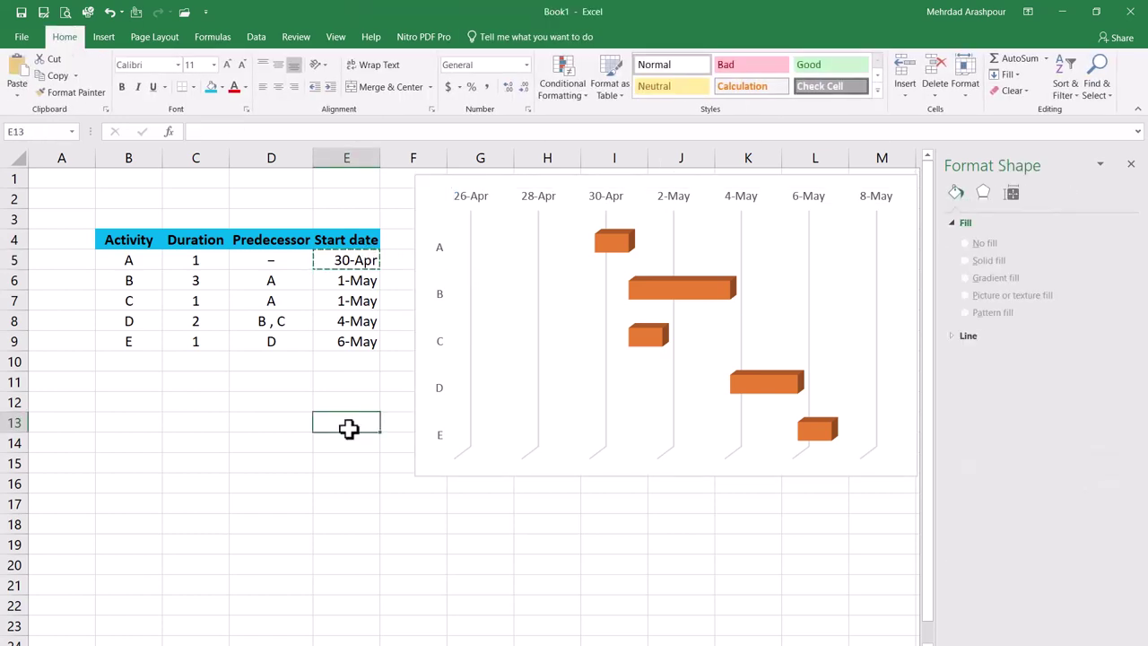
key("ctrl+v")
Format E13 as General to show 45412 and set the date axis minimum to 45412
right_click(350, 431)
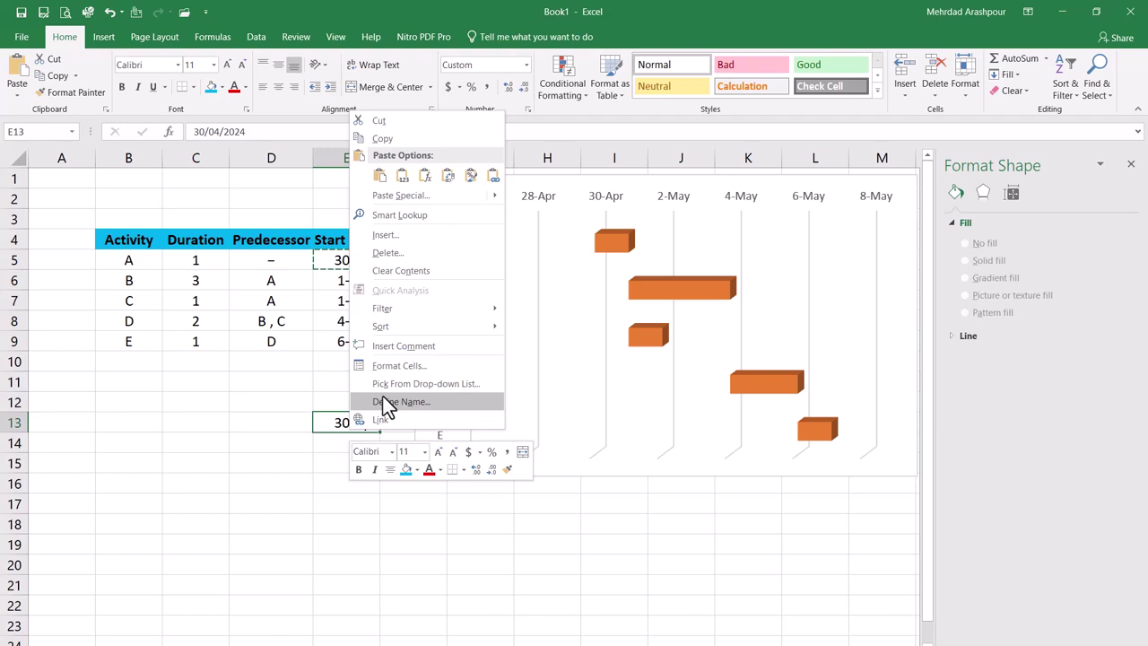
left_click(397, 366)
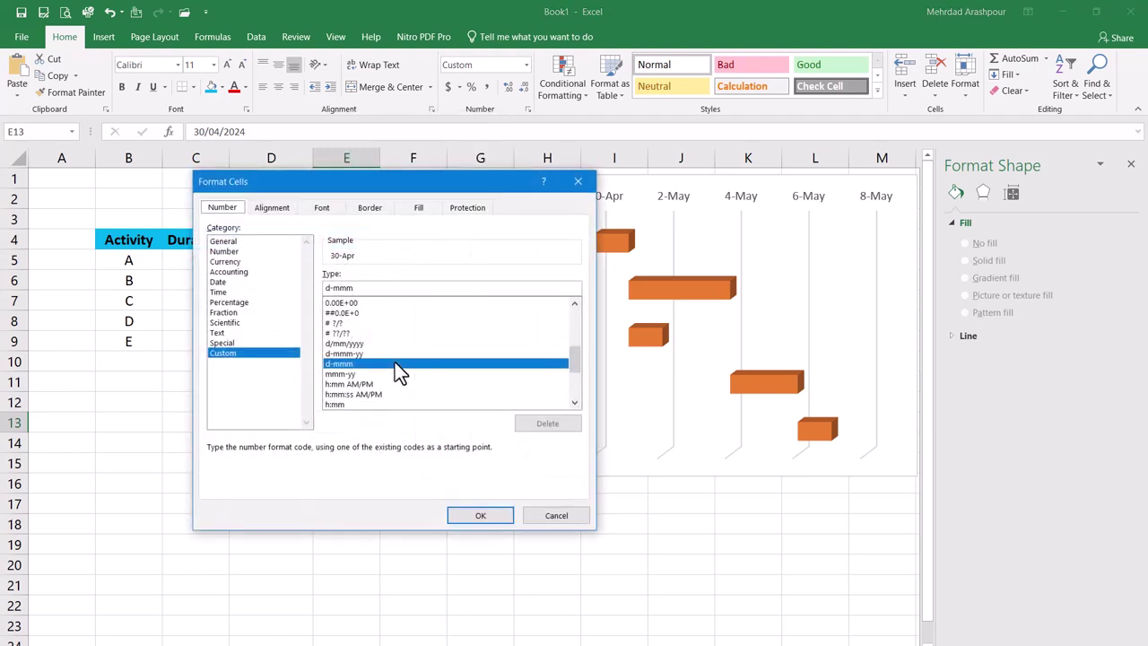
left_click(260, 243)
left_click(480, 515)
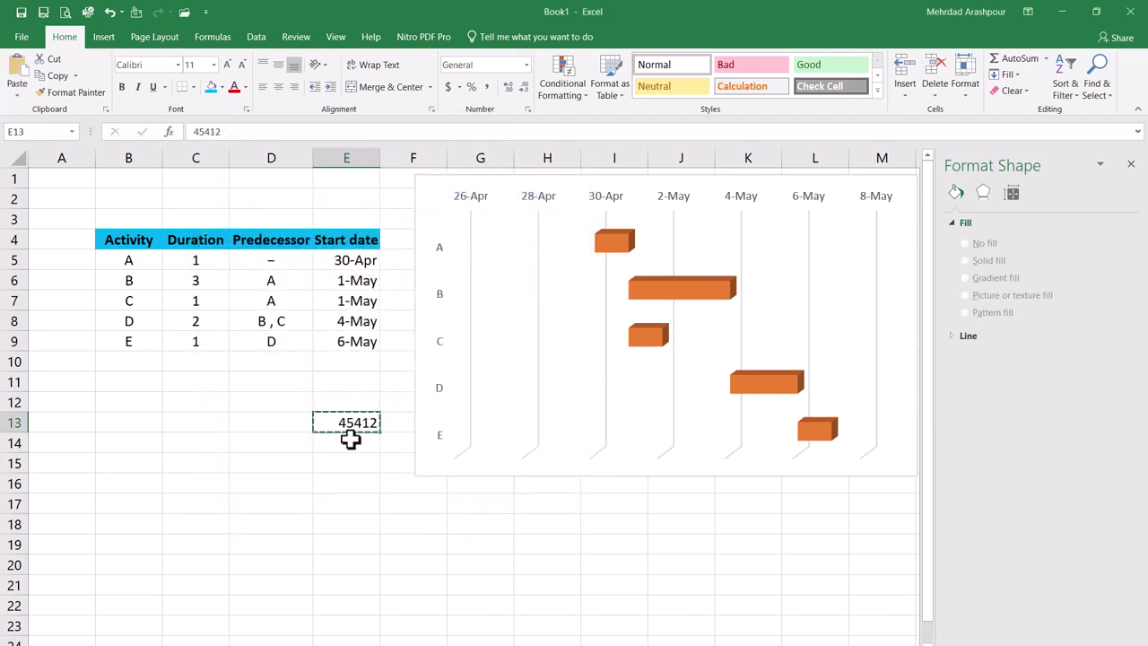
left_click(486, 199)
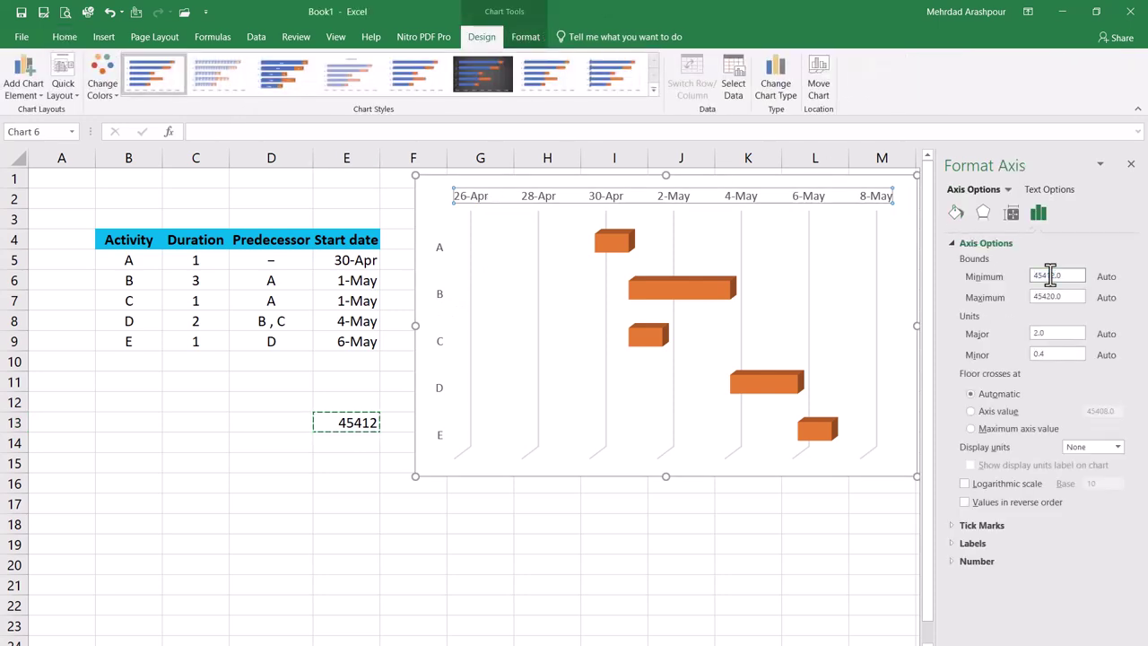
key("Return")
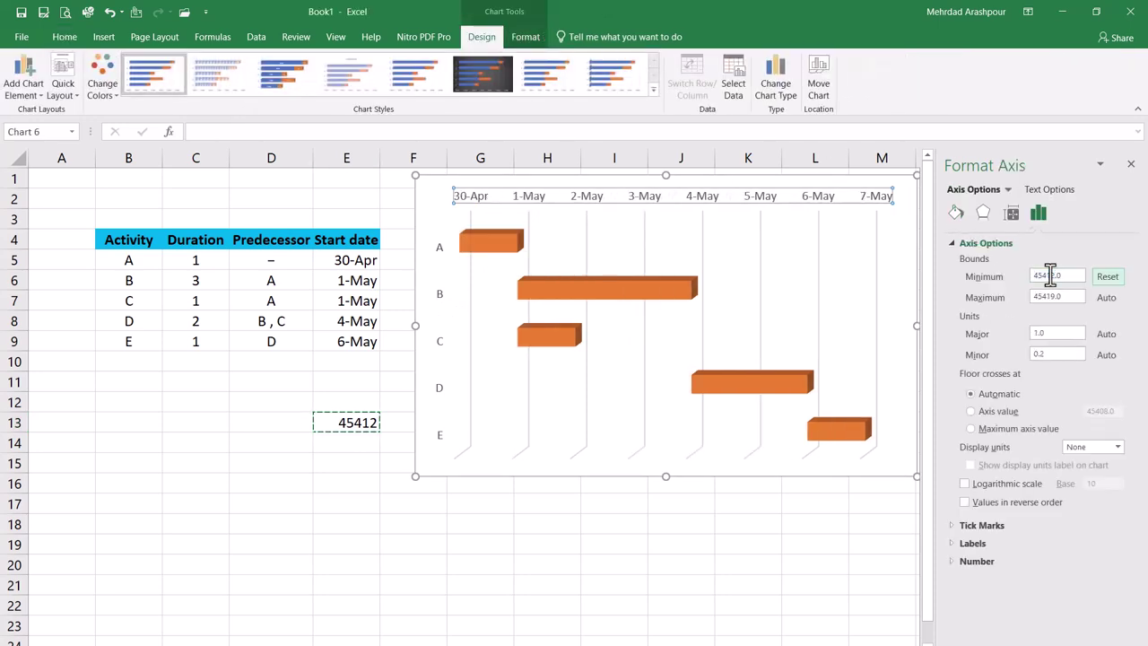
Apply a Quick Layout that adds a data table beneath the chart
left_click(1131, 166)
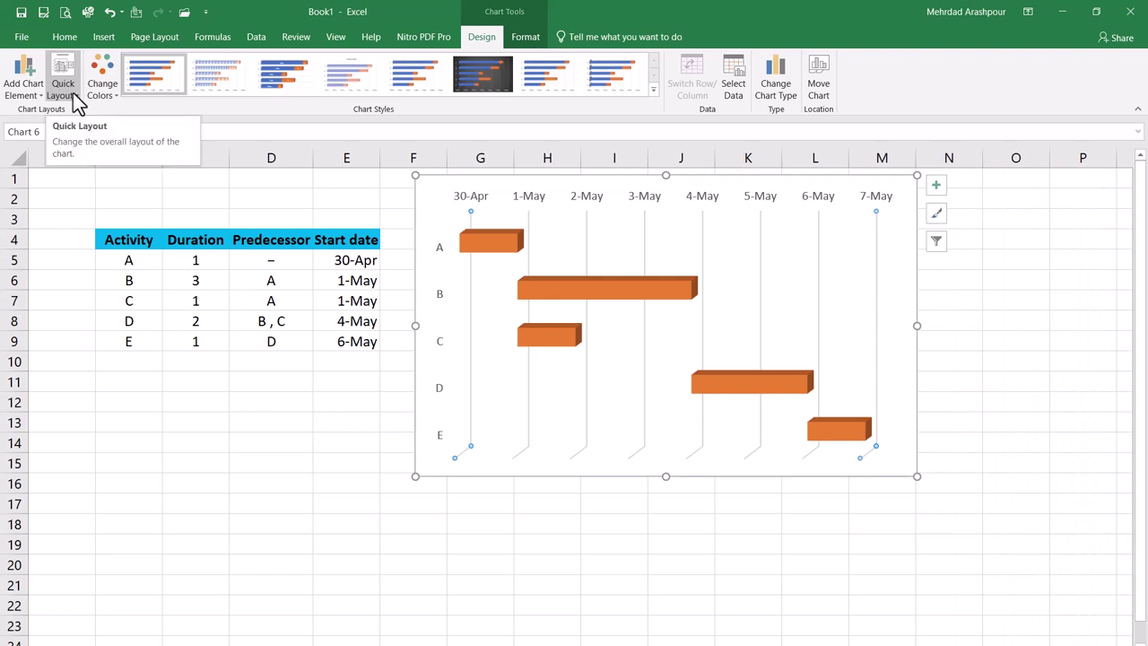
left_click(75, 93)
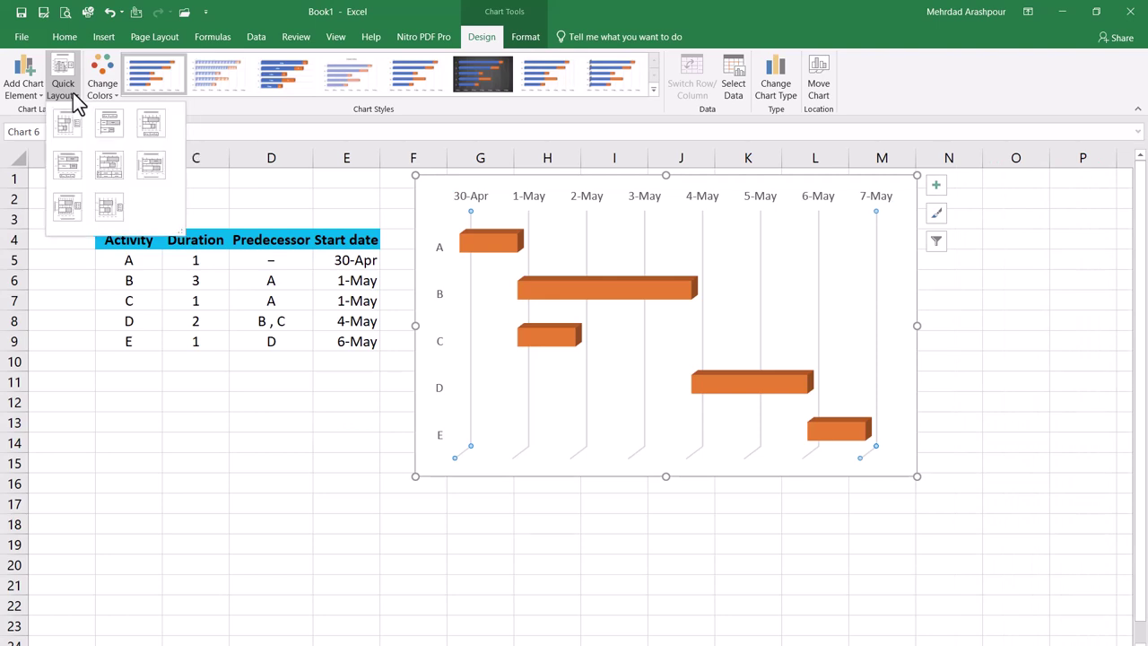
left_click(113, 167)
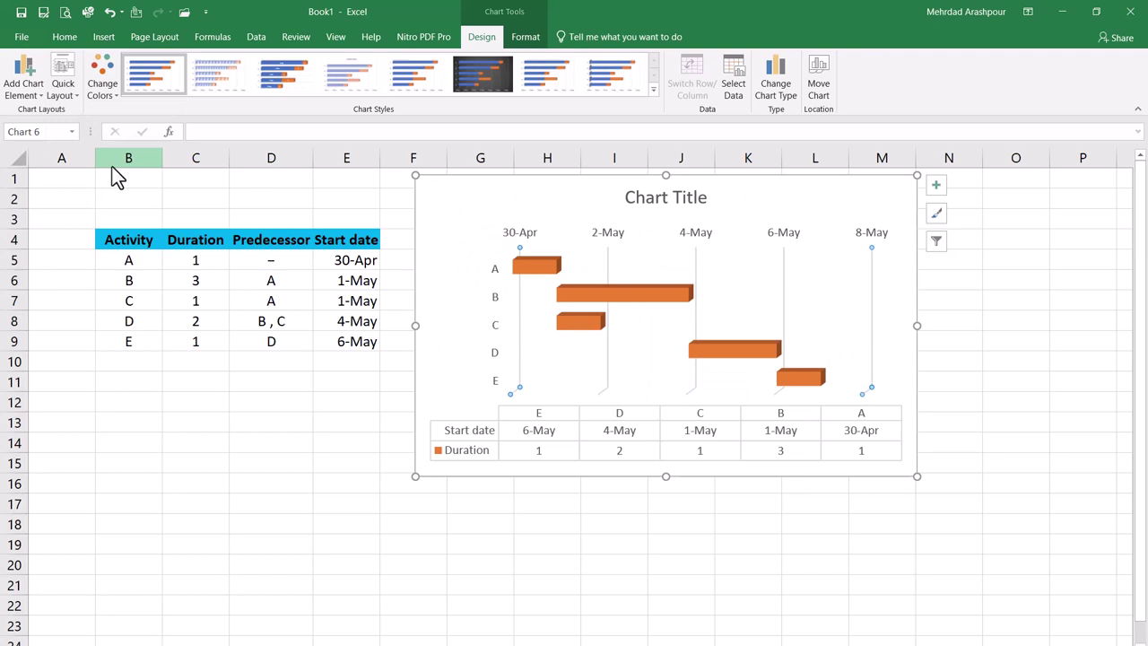
left_click(224, 445)
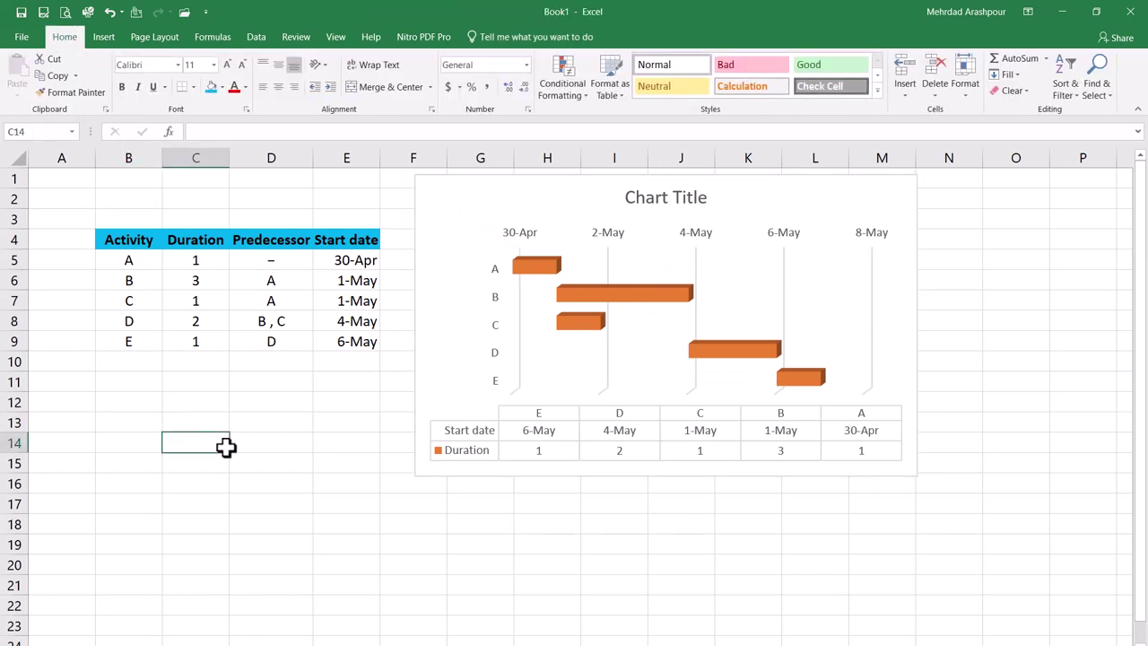
Fill the Duration bars with a diagonal hatch pattern
double_click(545, 271)
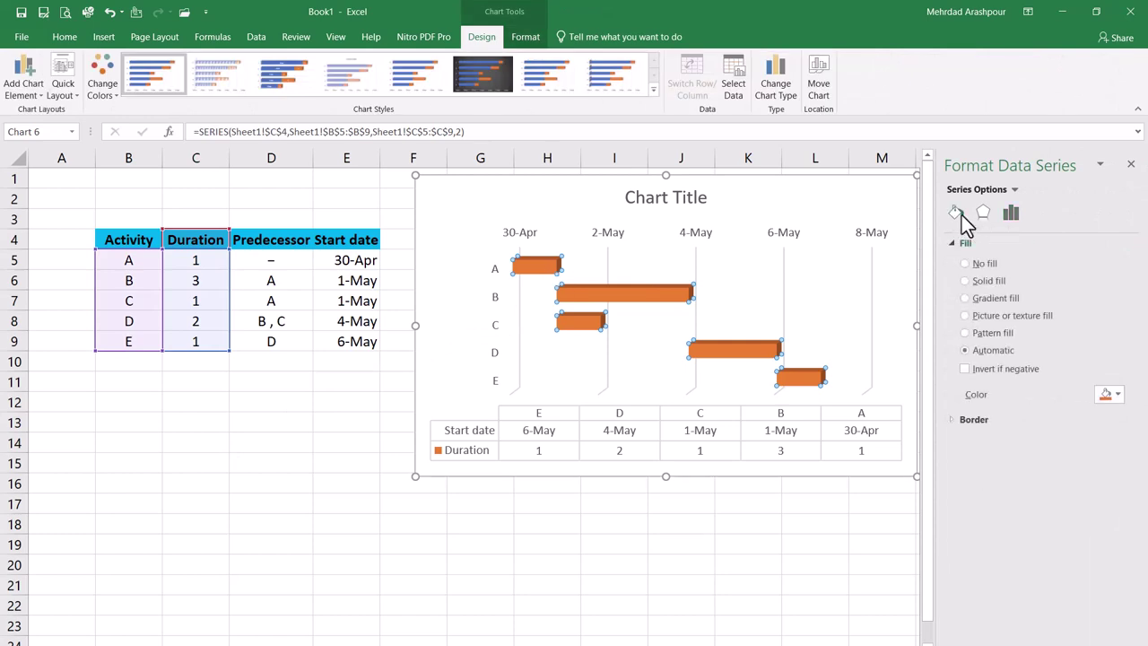
left_click(989, 335)
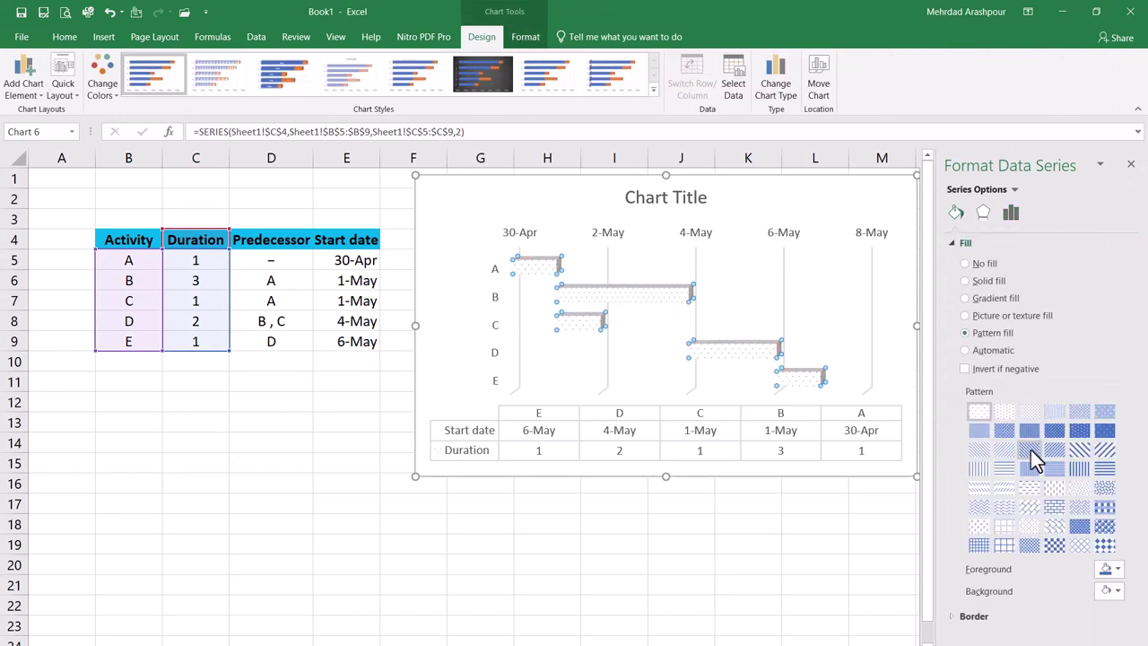
left_click(1031, 450)
Delete the 'Chart Title' placeholder from the top of the chart and deselect it
left_click(614, 605)
left_click(656, 203)
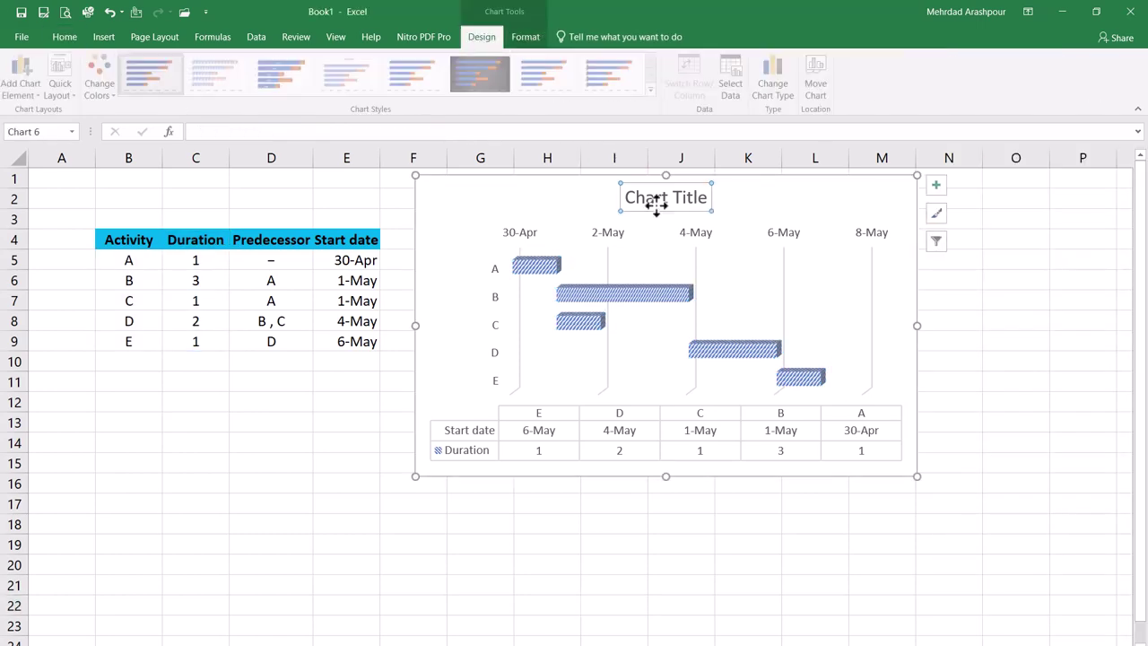
key("Delete")
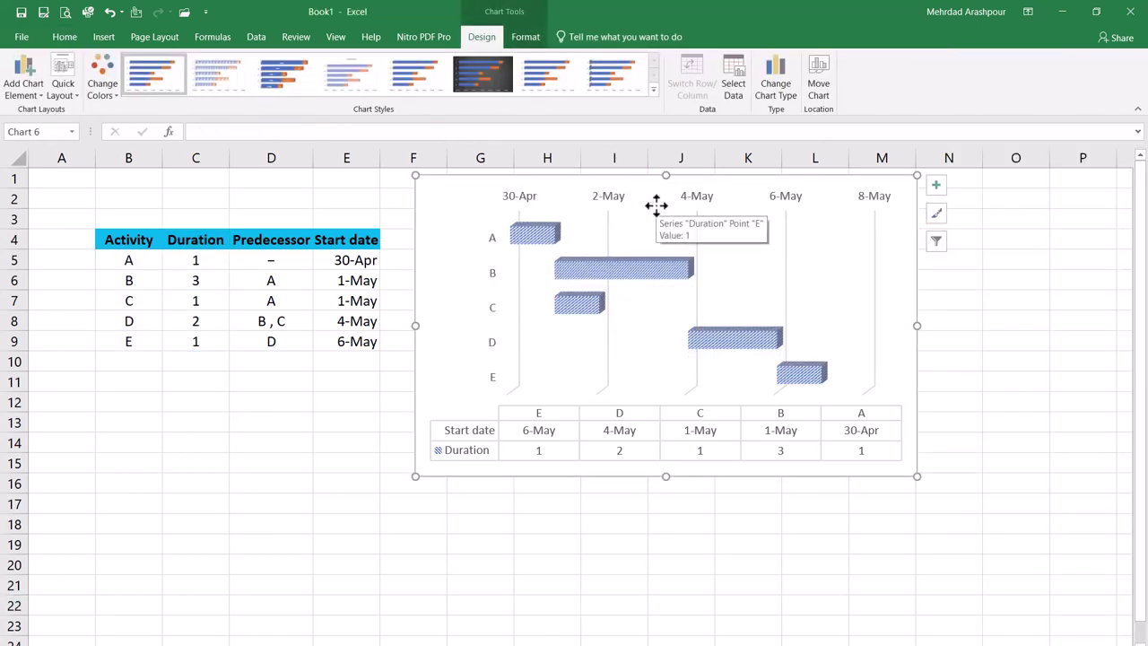
left_click(583, 606)
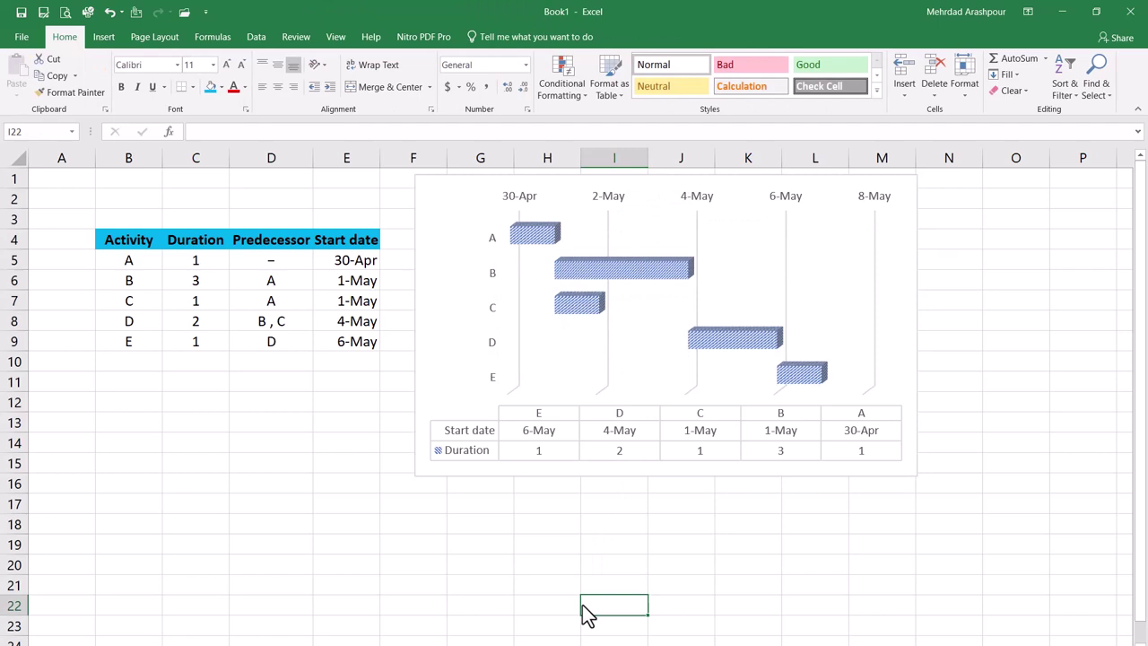